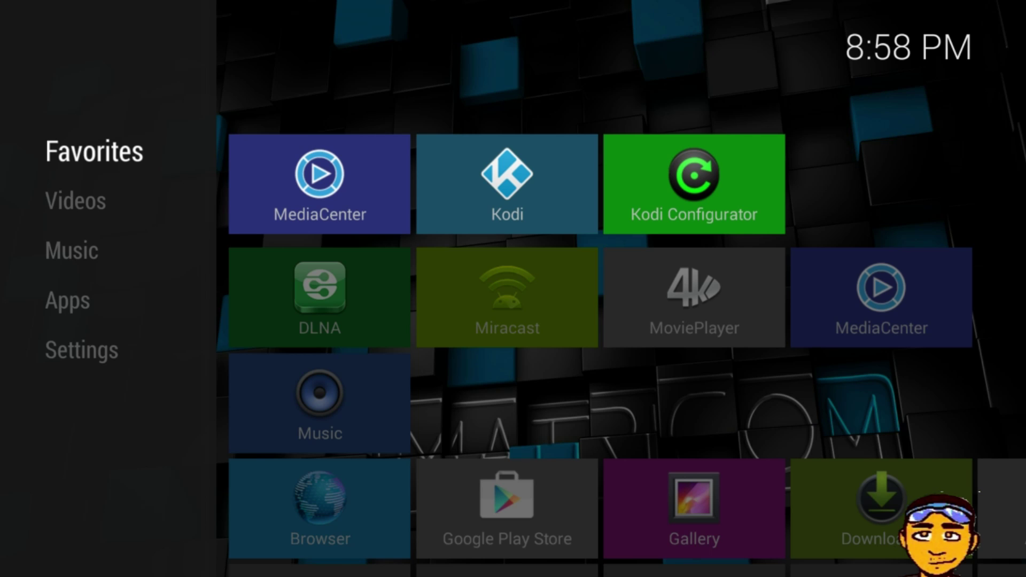
- Move from the Favorites row down to the Apps row and focus the Browser tile
key("Down")
key("Down")
key("Down")
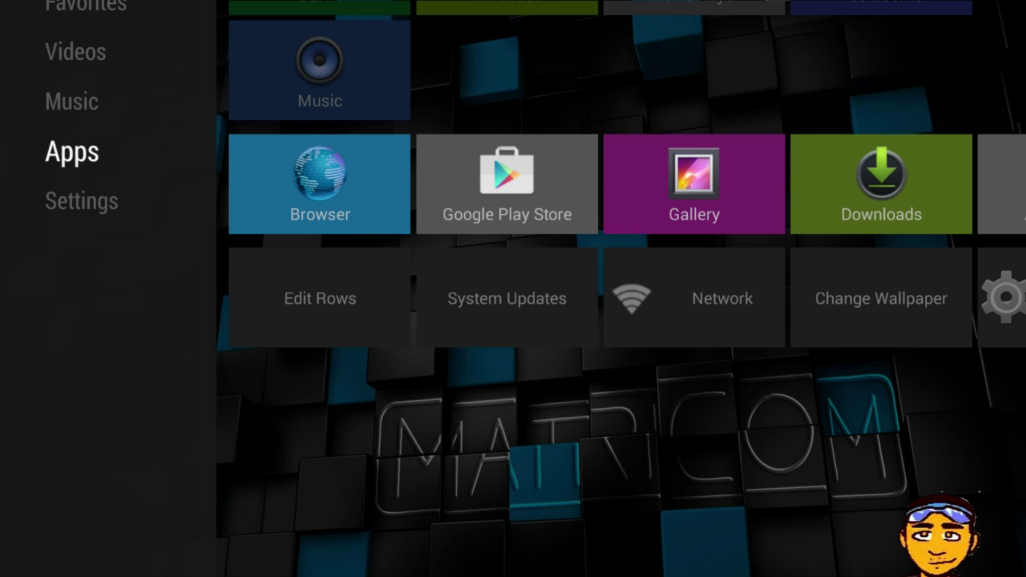
key("Right")
- Launch the Browser and enter a misspelled Kodi Configurator address, which fails to load
key("Return")
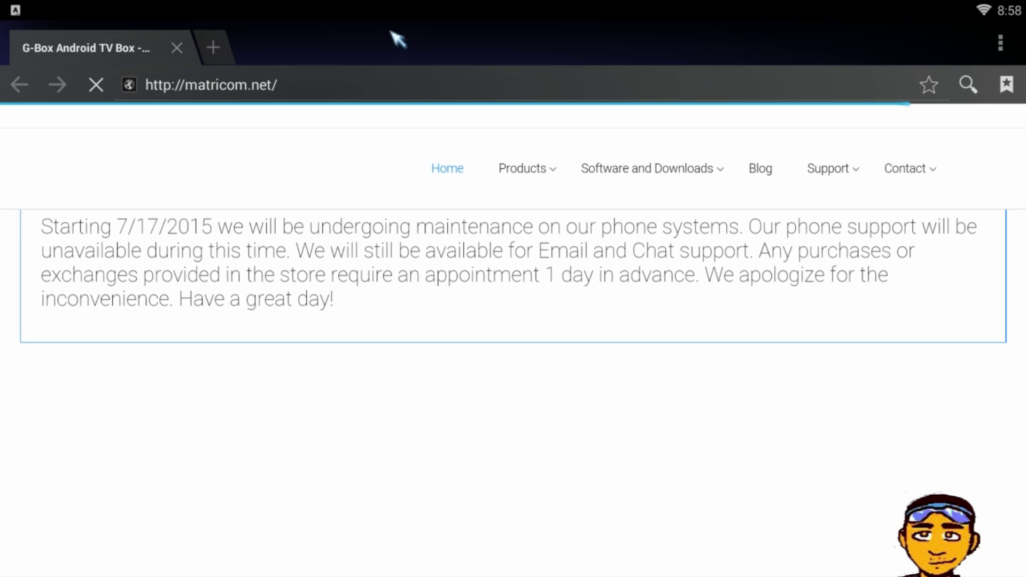
left_click(389, 85)
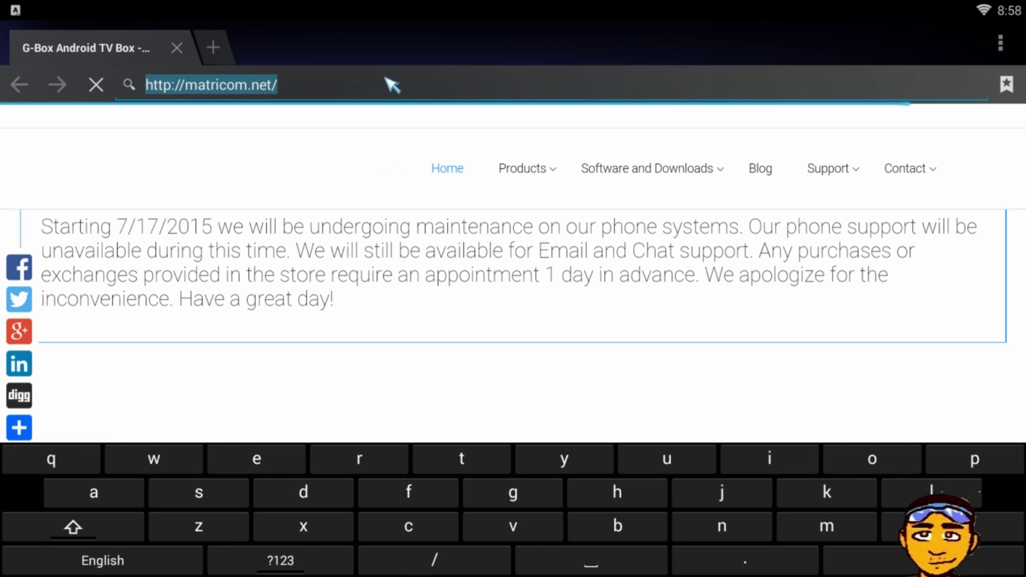
type("koi")
type("d")
key("BackSpace")
key("BackSpace")
type("dicof")
type("og")
key("BackSpace")
key("BackSpace")
type("o")
key("BackSpace")
type("ig.com")
key("Return")
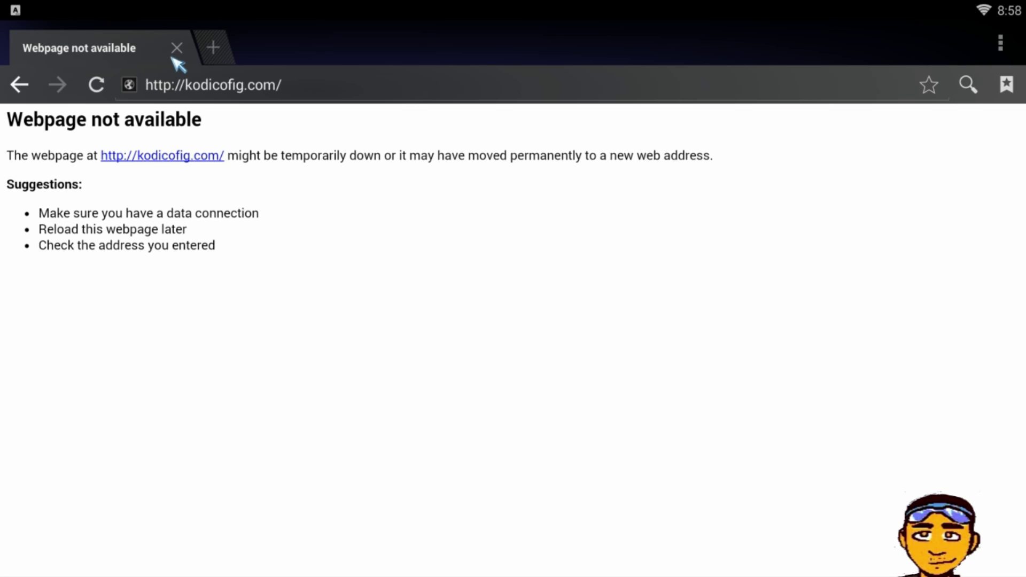
- Retype the address as kodiconfig.com to load the Configurator homepage
left_click(187, 93)
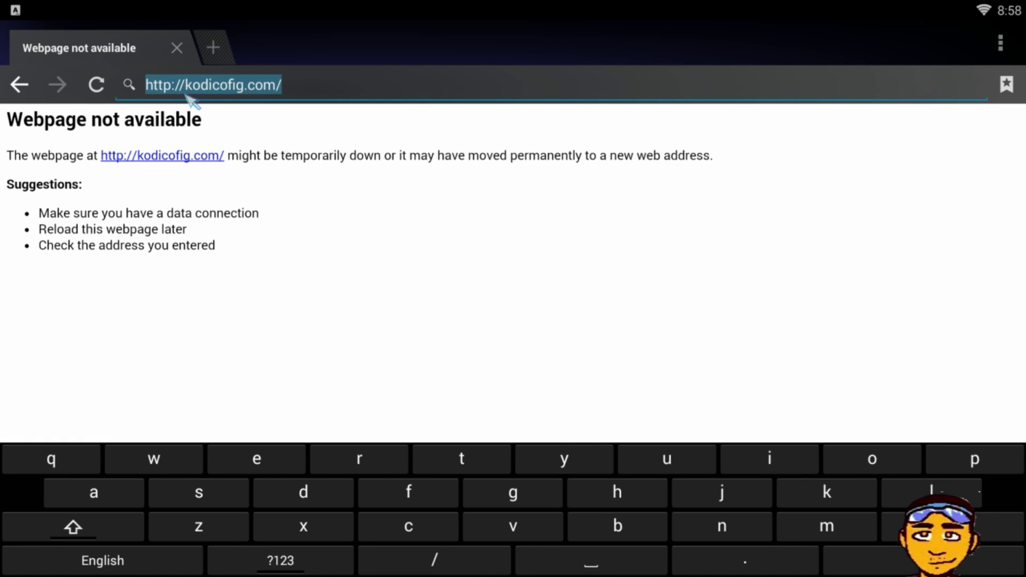
type("kodiconfig")
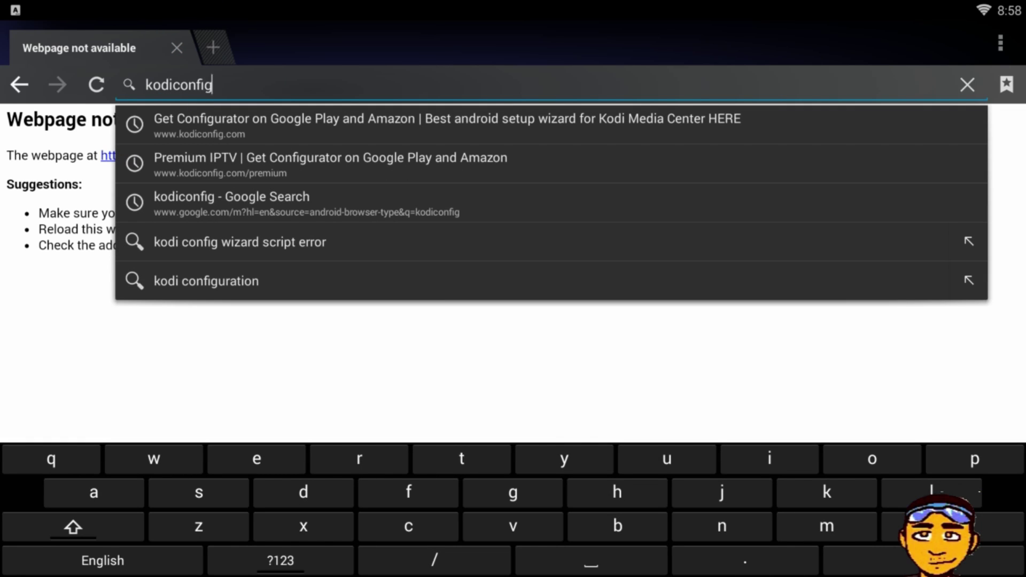
type(".com")
key("Return")
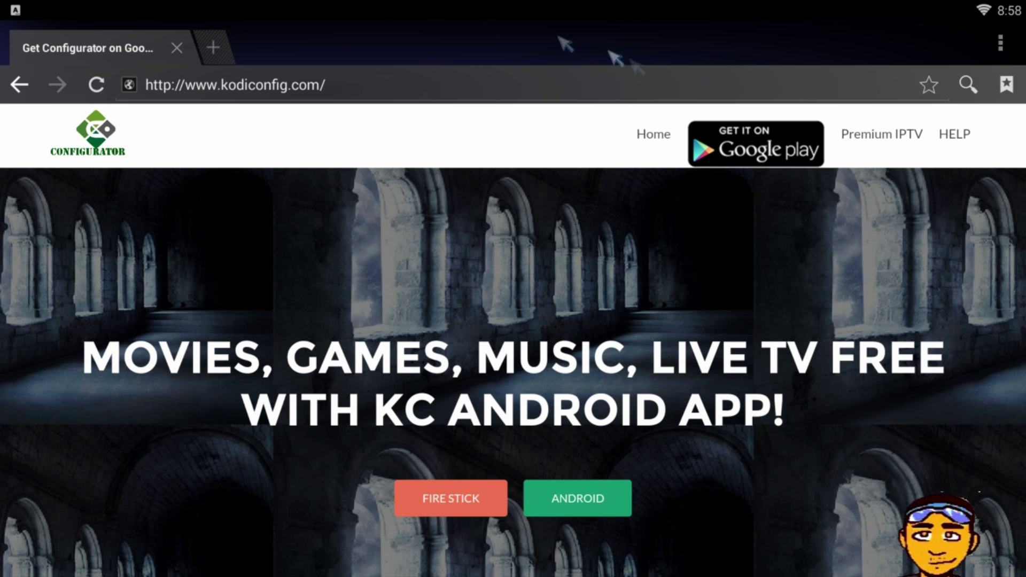
- View the Premium IPTV page, then go back and close the browser to the launcher
mouse_move(893, 137)
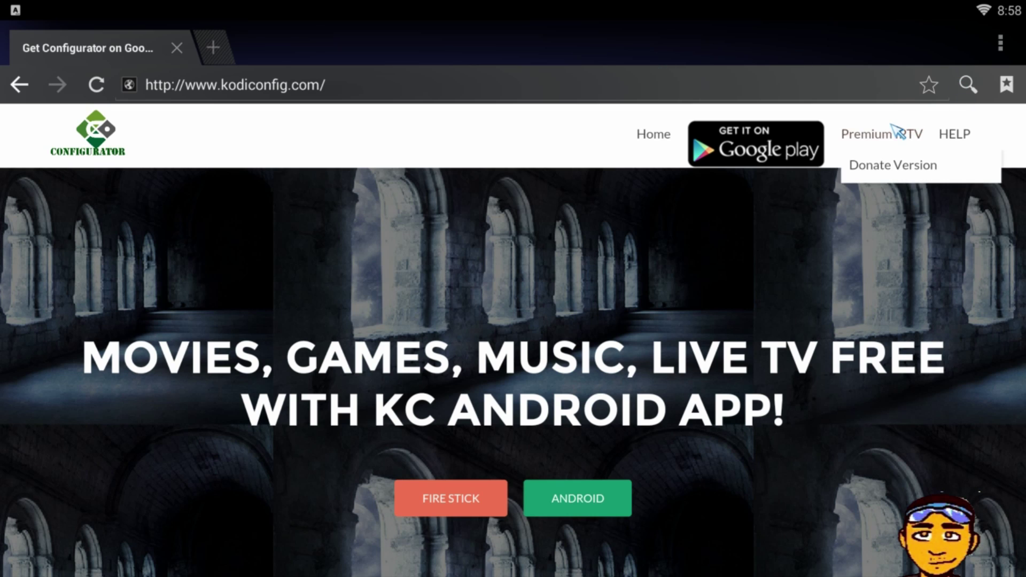
left_click(875, 139)
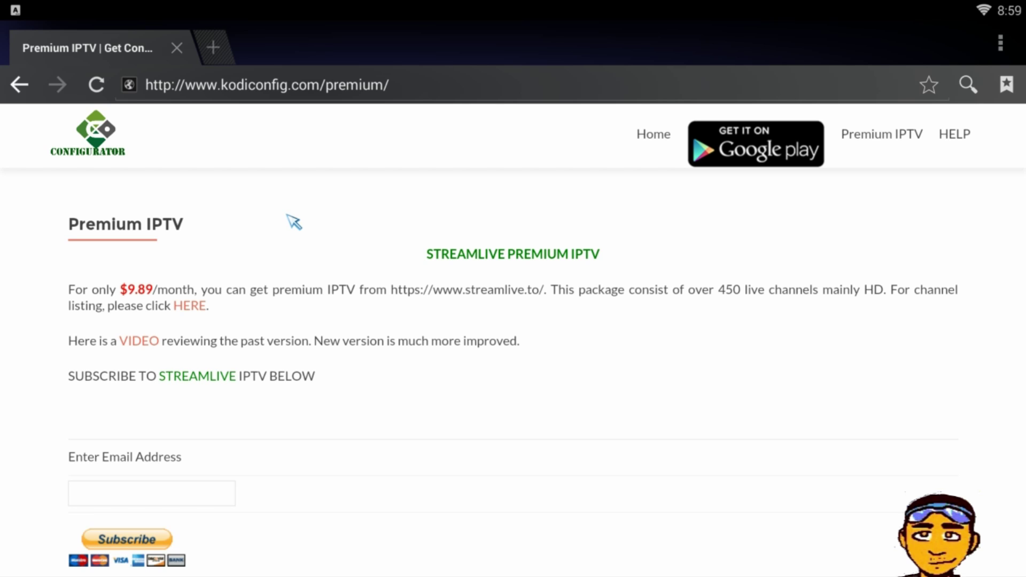
key("alt+Left")
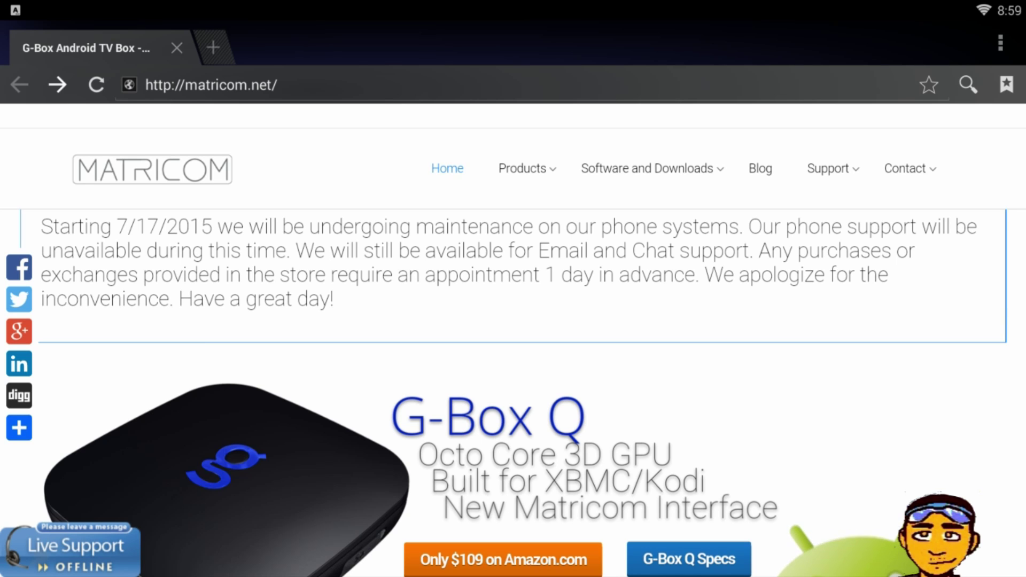
key("Escape")
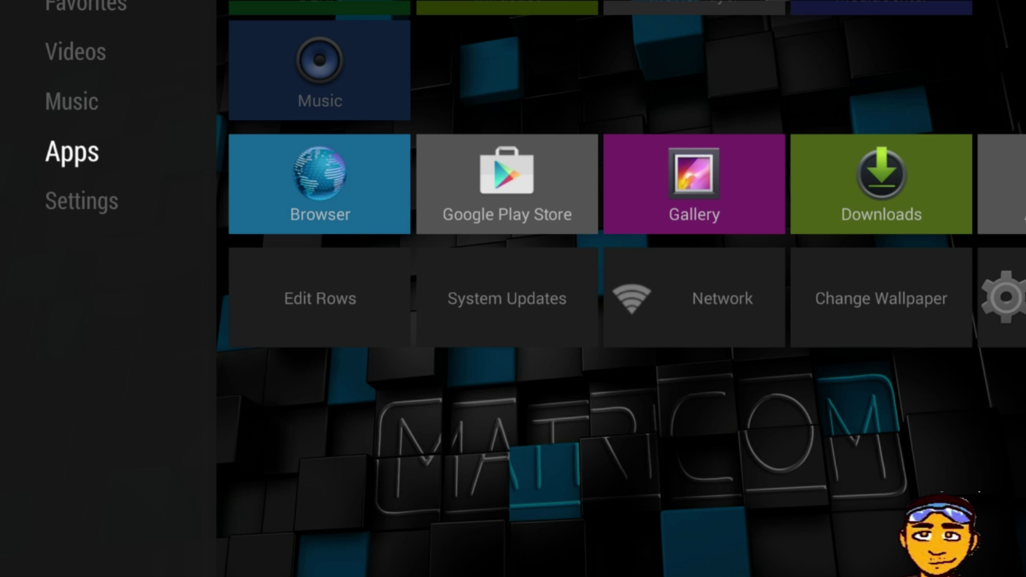
- Launch Kodi Configurator from Favorites and dismiss the Donate notice with Continue
key("Up")
key("Up")
key("Up")
key("Right")
key("Right")
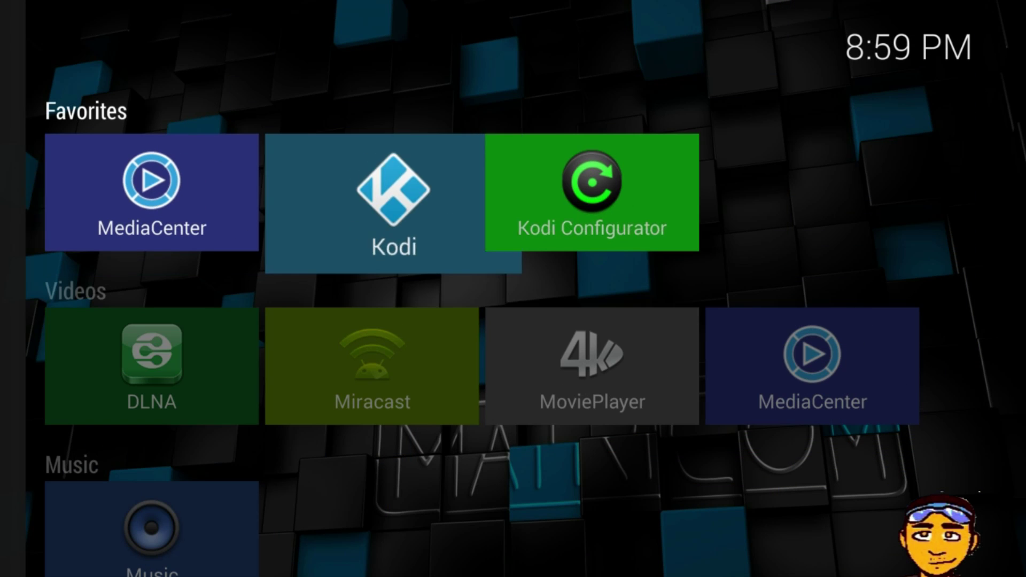
key("Right")
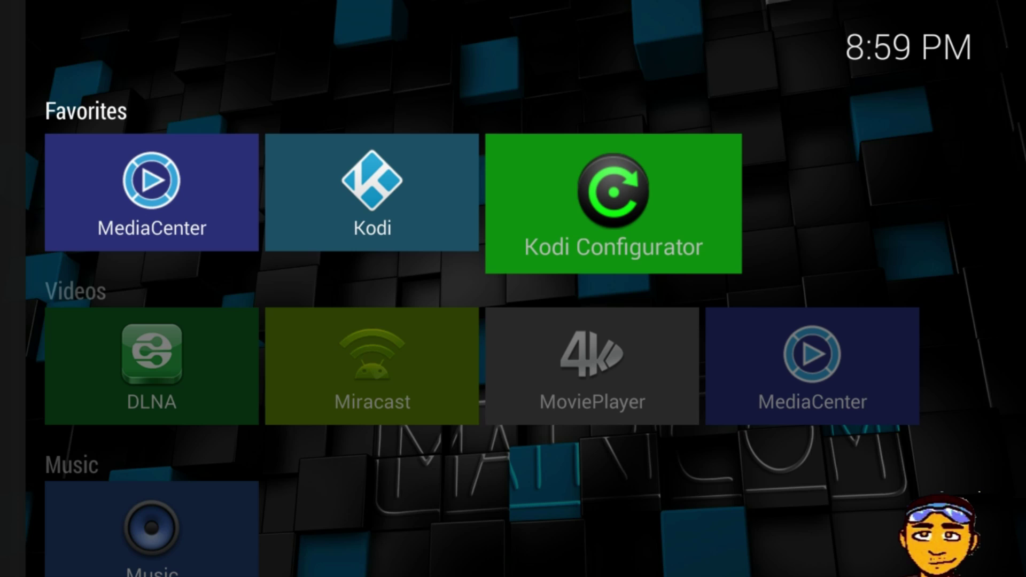
key("Return")
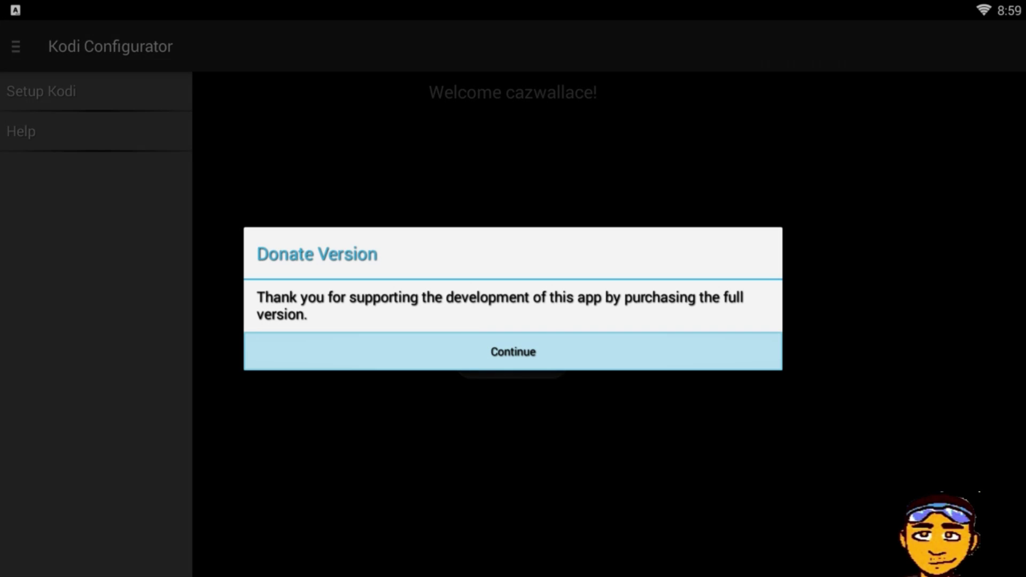
key("Return")
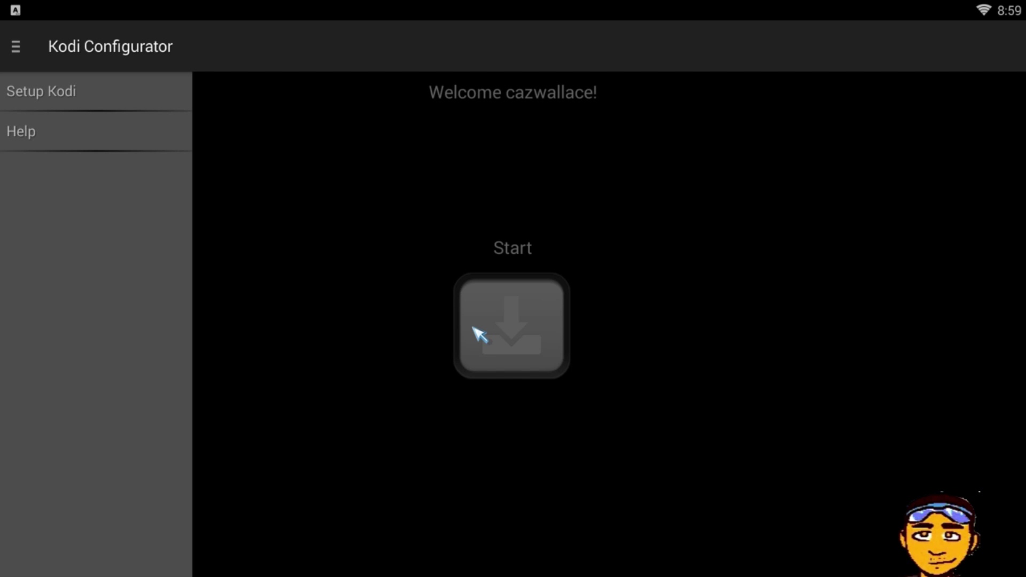
- Exit Kodi Configurator back to the launcher's Favorites row
key("Escape")
key("Right")
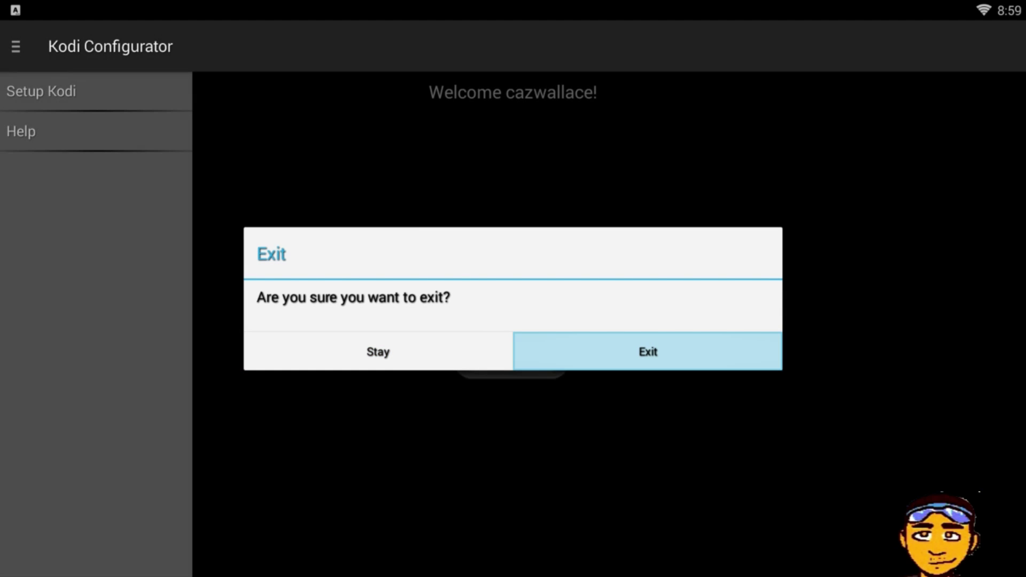
key("Return")
key("Right")
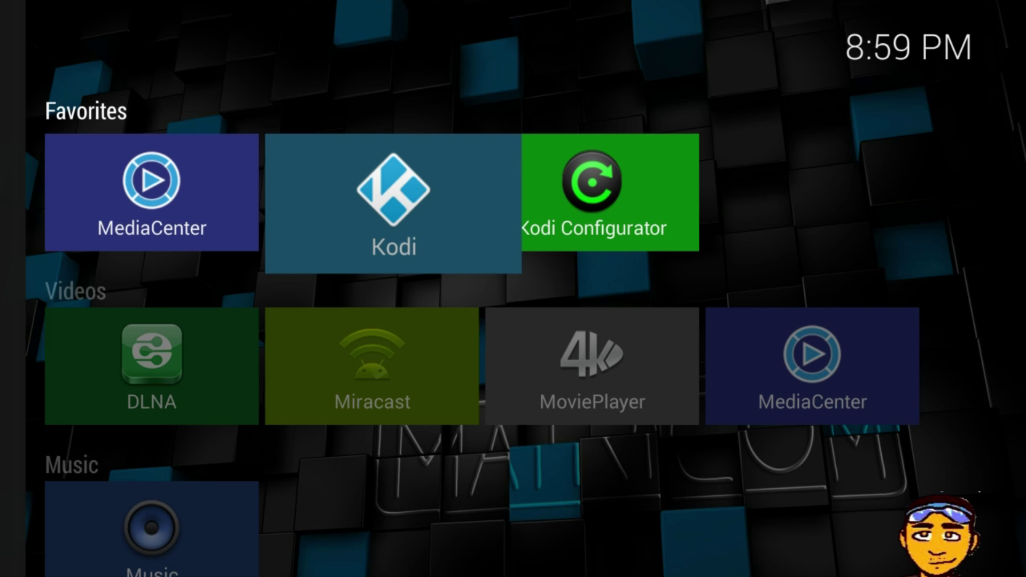
- Launch Kodi and open PREMIUM 2, showing Live TV, TV Guide and Live Sport
key("Return")
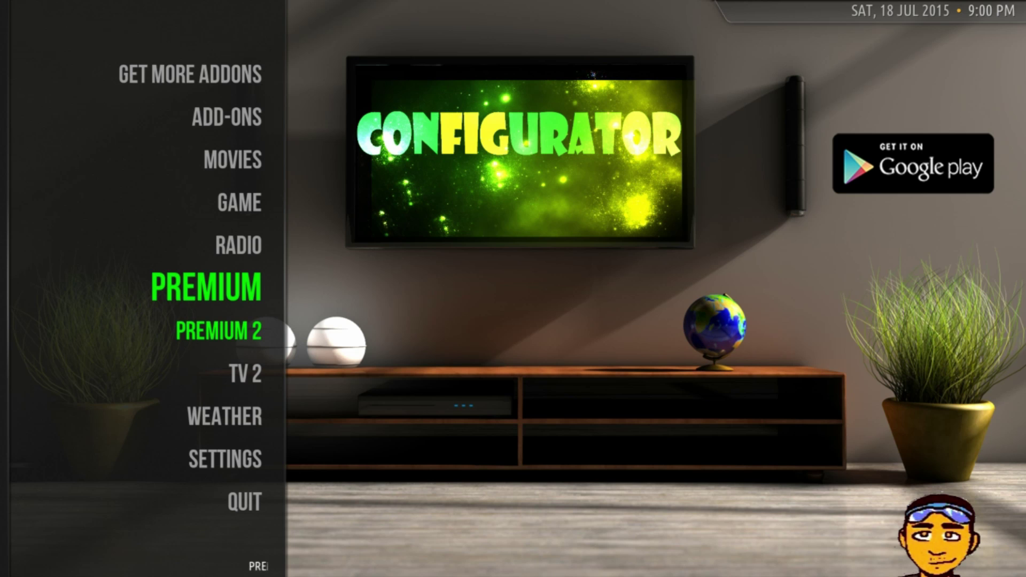
key("Down")
key("Up")
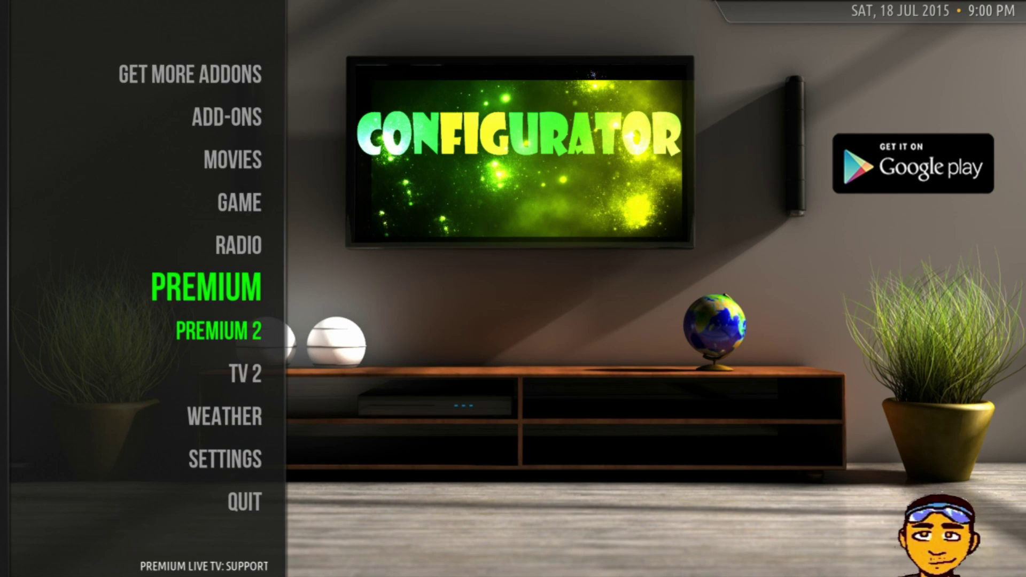
key("Down")
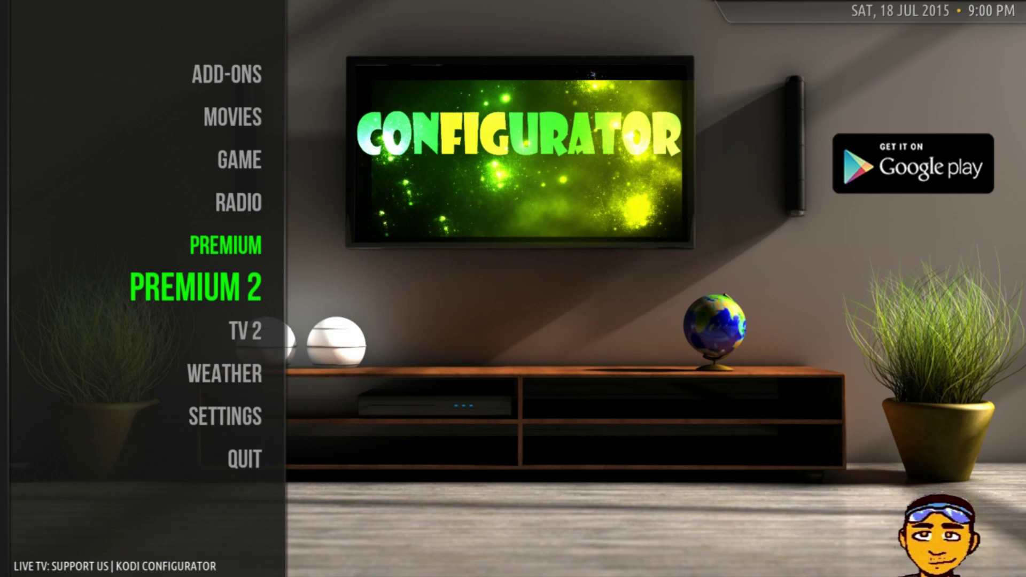
key("Down")
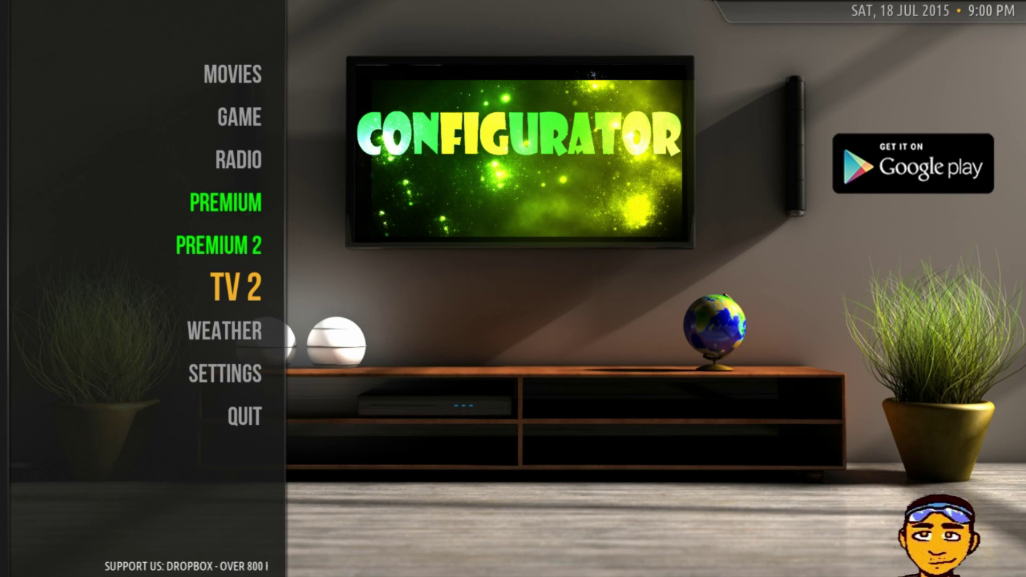
key("Up")
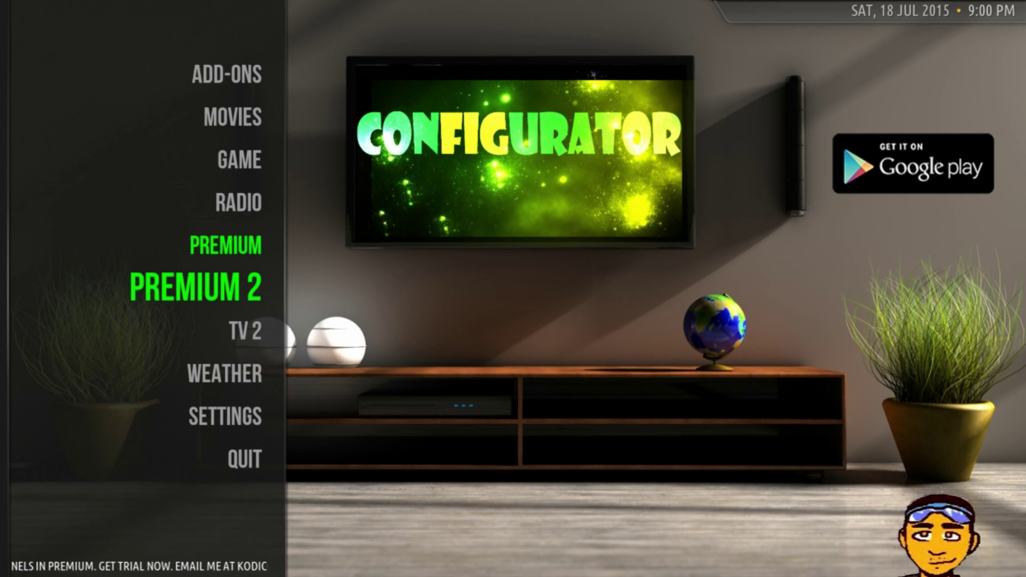
key("Return")
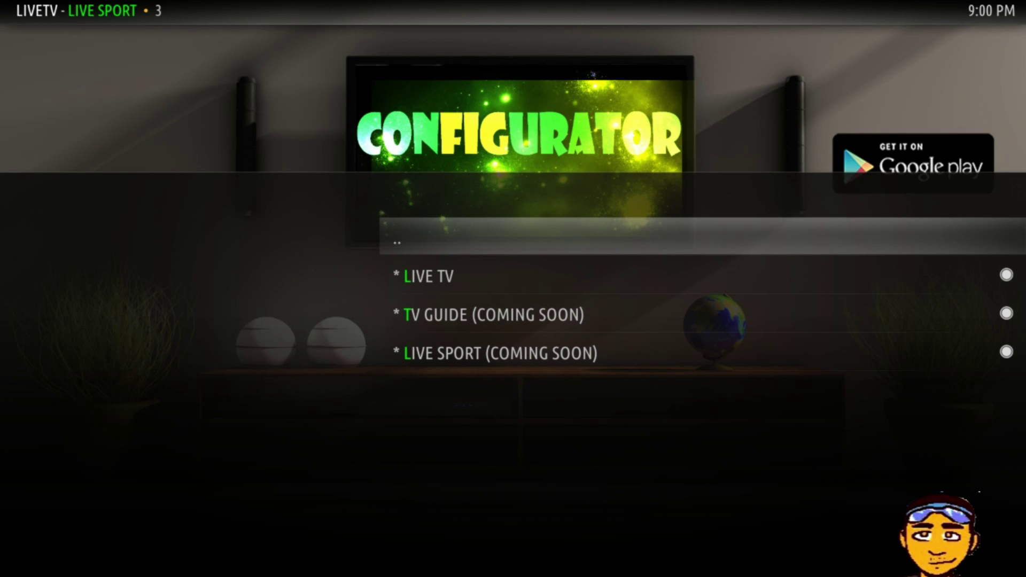
- Open the LIVE TV entry's context menu and choose Add-on Settings
key("Down")
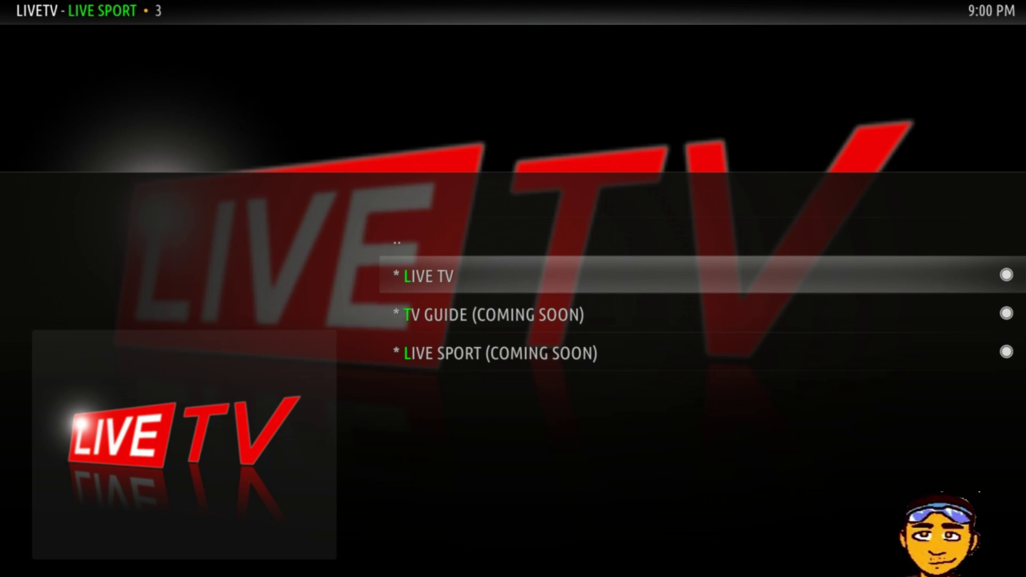
key("c")
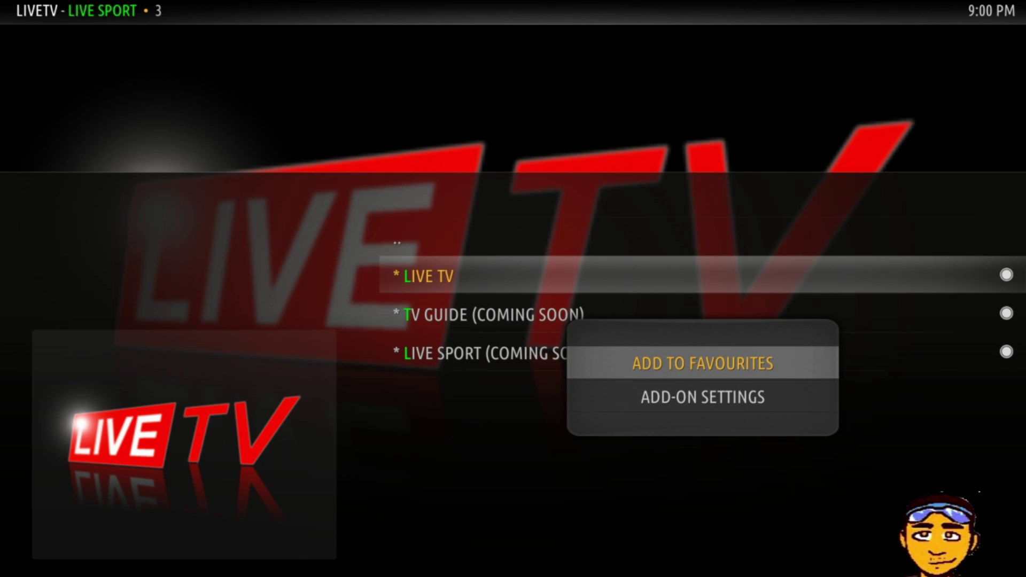
key("Down")
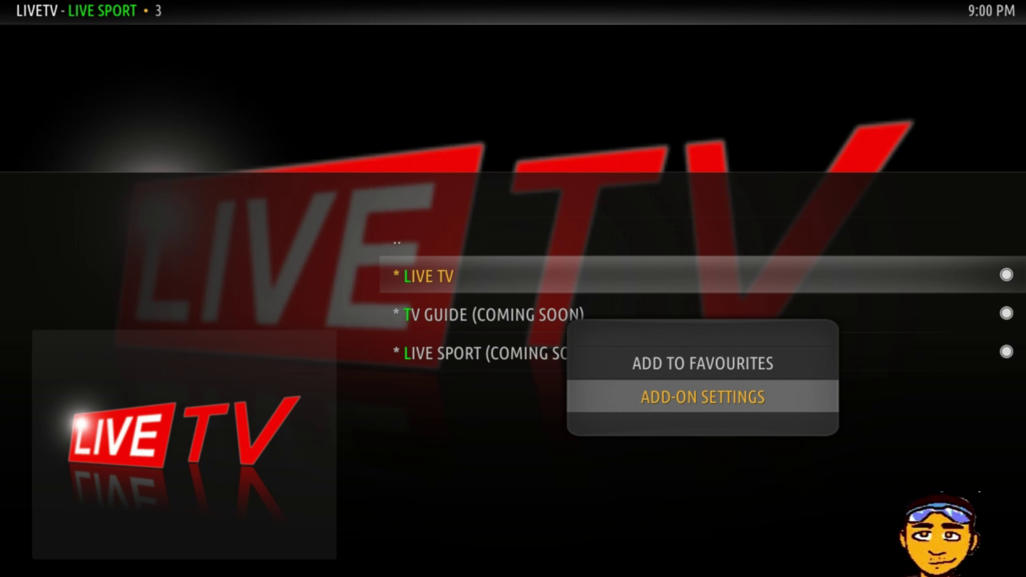
- Check Enable Account and the username on the ACCOUNT tab, then confirm with OK
key("Down")
key("Down")
key("Down")
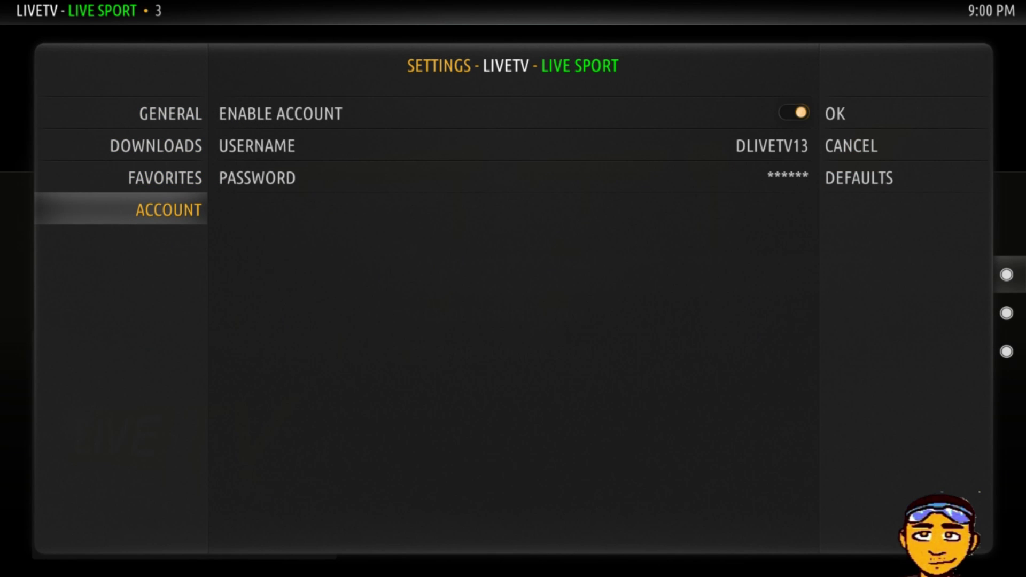
key("Right")
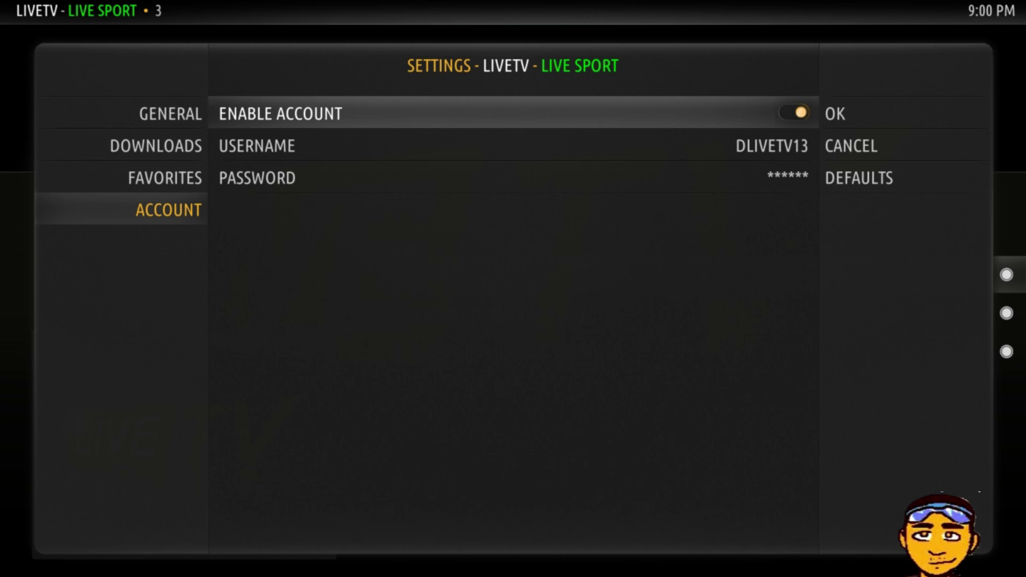
key("Down")
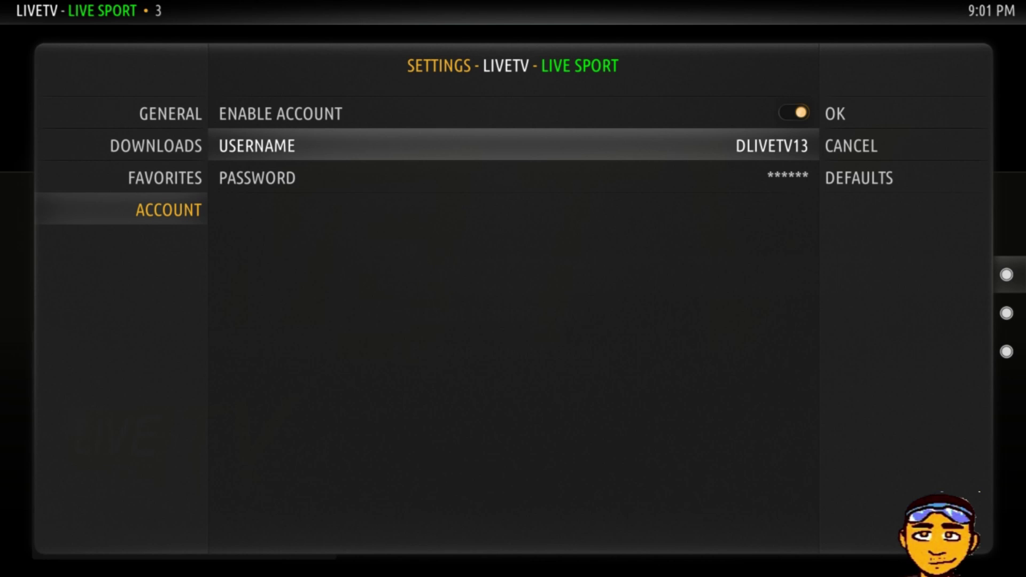
key("Right")
key("Return")
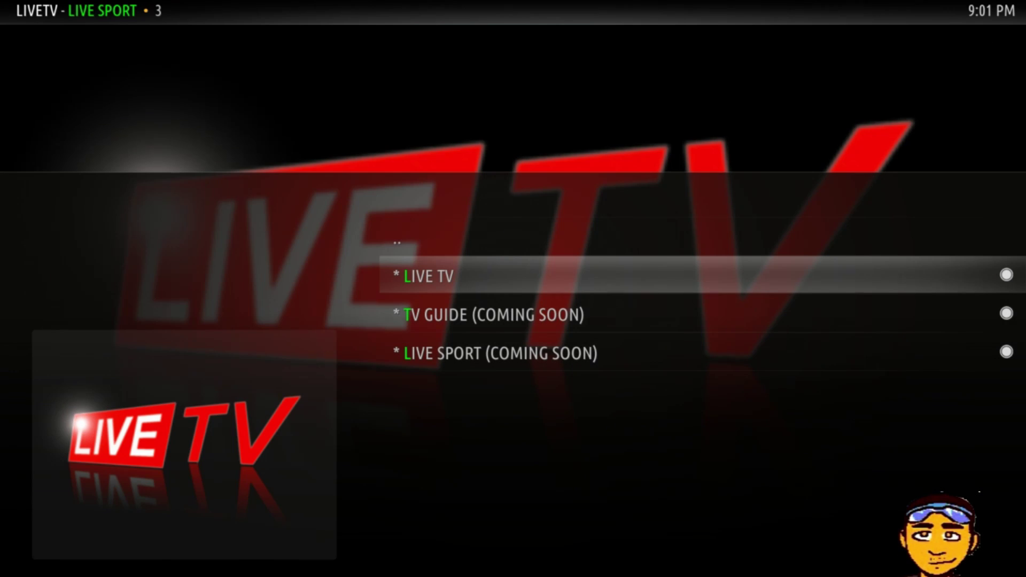
- Open LIVE TV to list its categories such as All, Movies and Entertainment
key("Down")
key("Up")
key("Return")
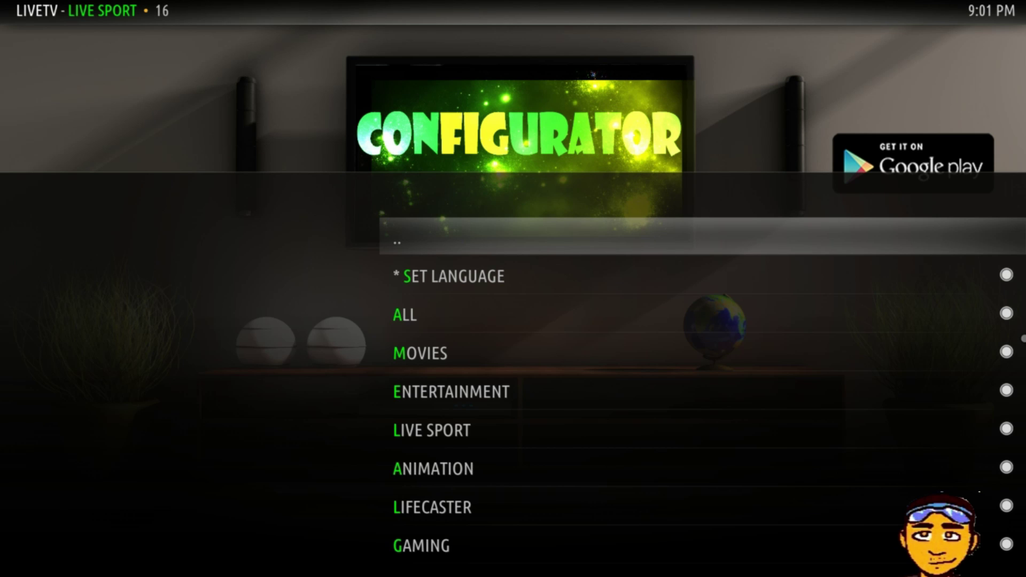
- Open the ENTERTAINMENT category to list its 41 live channels
key("Down")
key("Down")
key("Down")
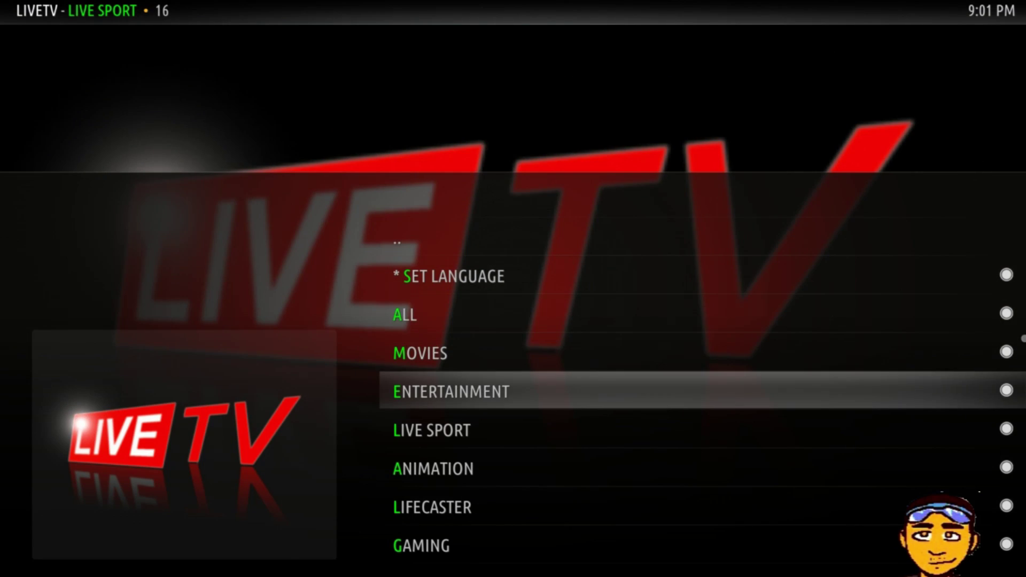
key("Return")
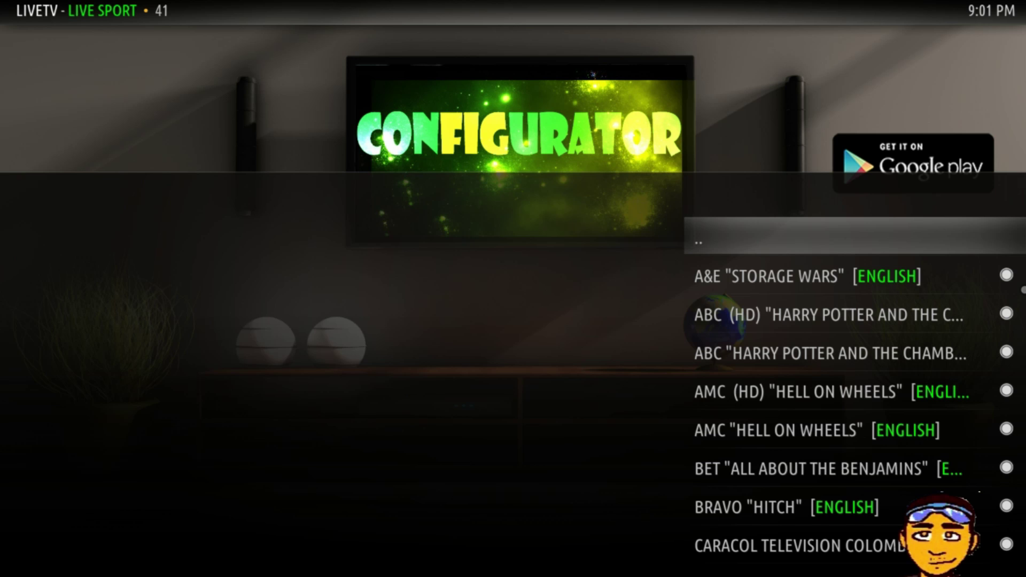
- Start the BET "All About the Benjamins" channel from the Entertainment list
key("Down")
key("Down")
key("Down")
key("Down")
key("Down")
key("Down")
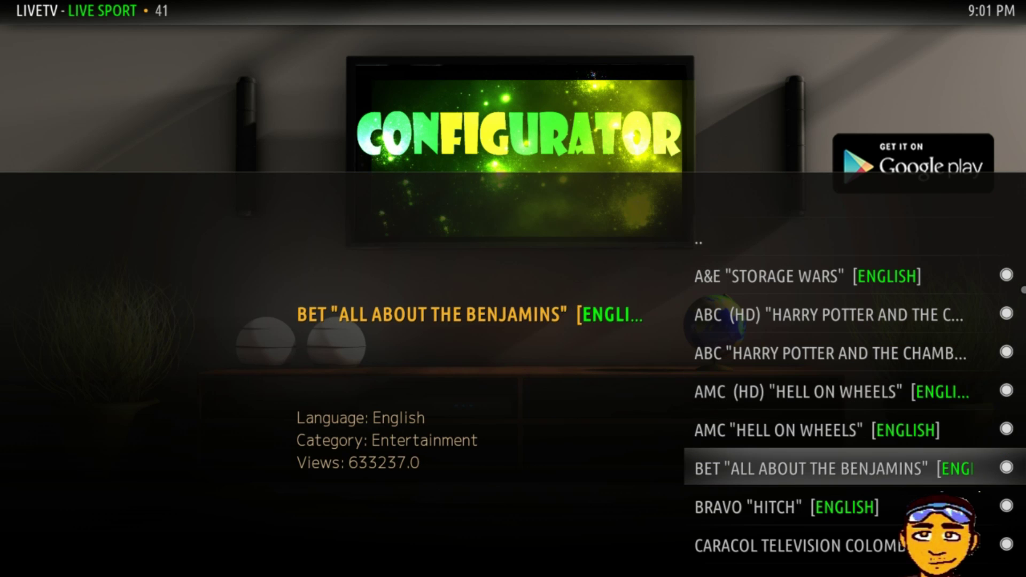
key("Return")
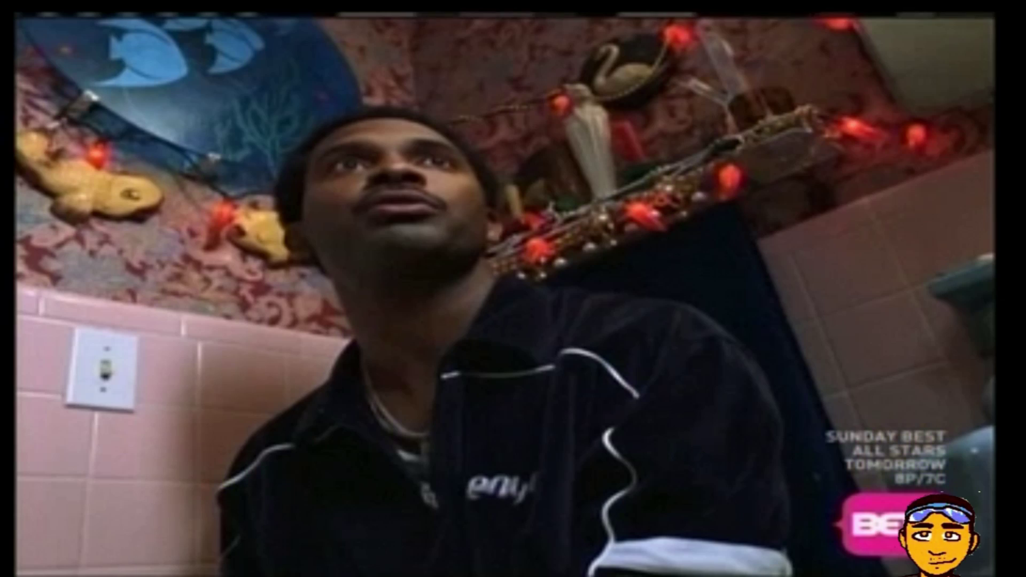
- Show the playback controls on the BET stream and select Stop
key("Return")
key("Right")
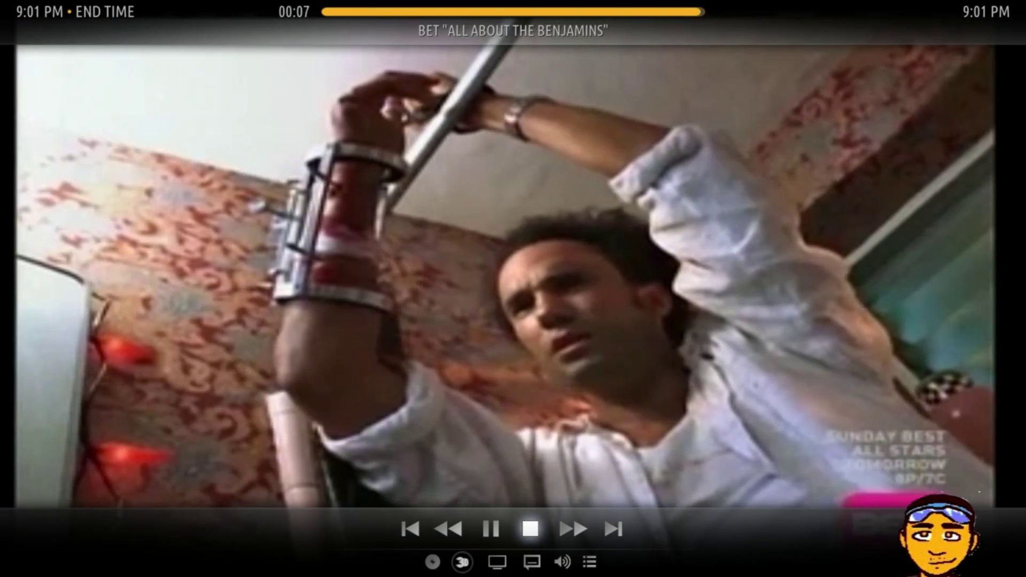
key("Return")
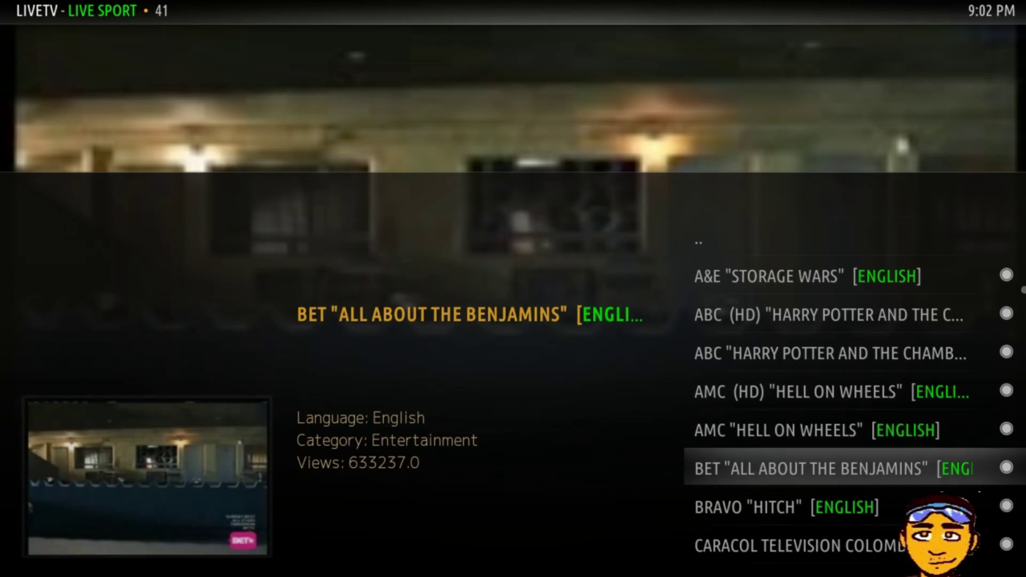
- Return via '..' to the LiveTV categories and load ALL, listing its 161 channels
key("Up")
key("Up")
key("Up")
key("Up")
key("Up")
key("Up")
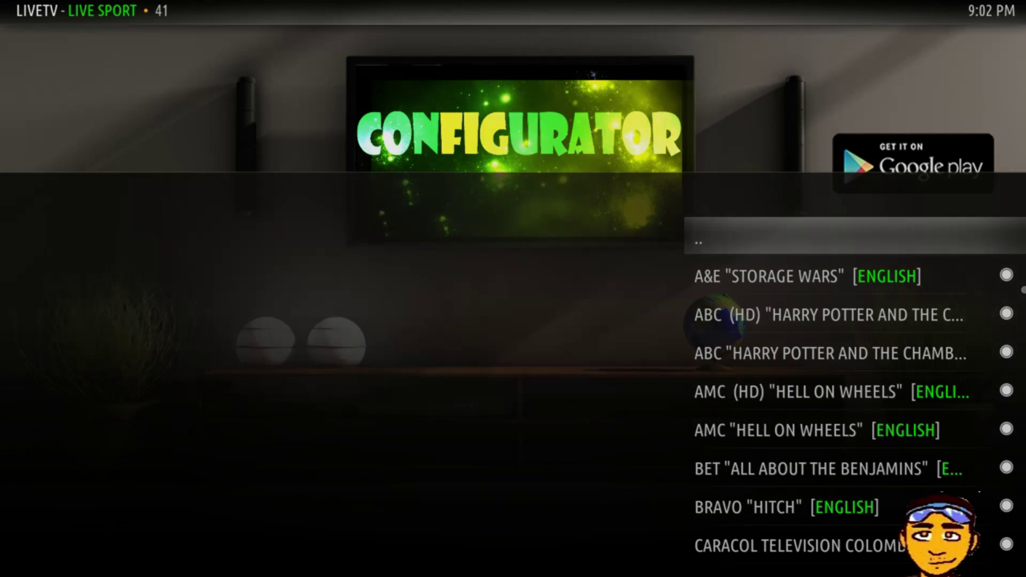
key("Return")
key("Up")
key("Up")
key("Up")
key("Up")
key("Up")
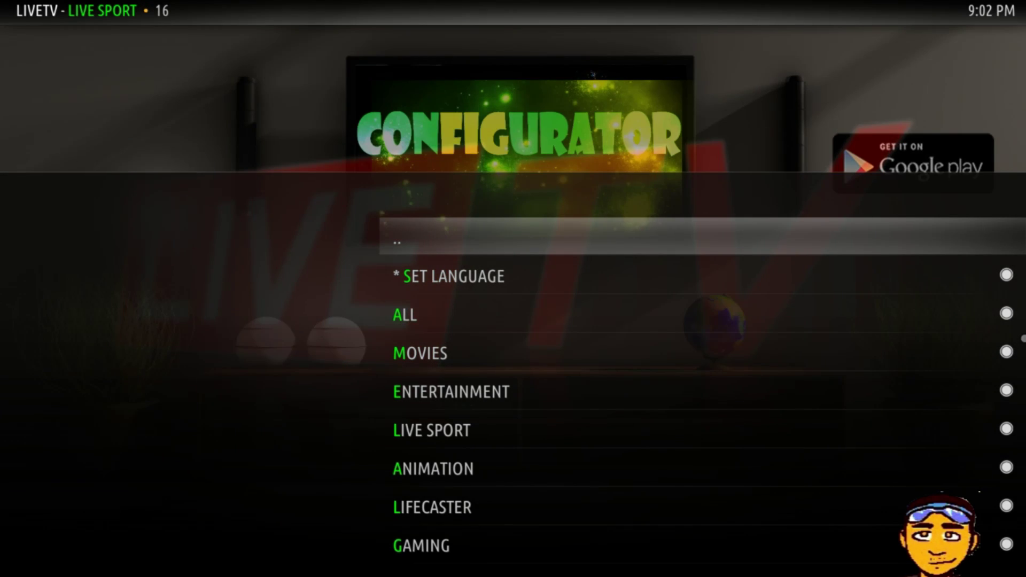
key("Return")
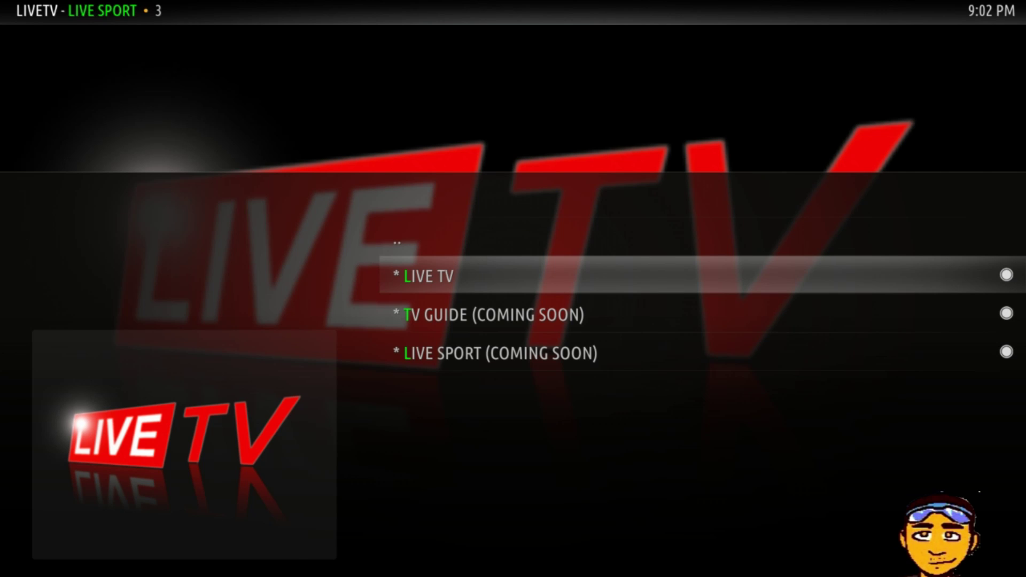
key("Return")
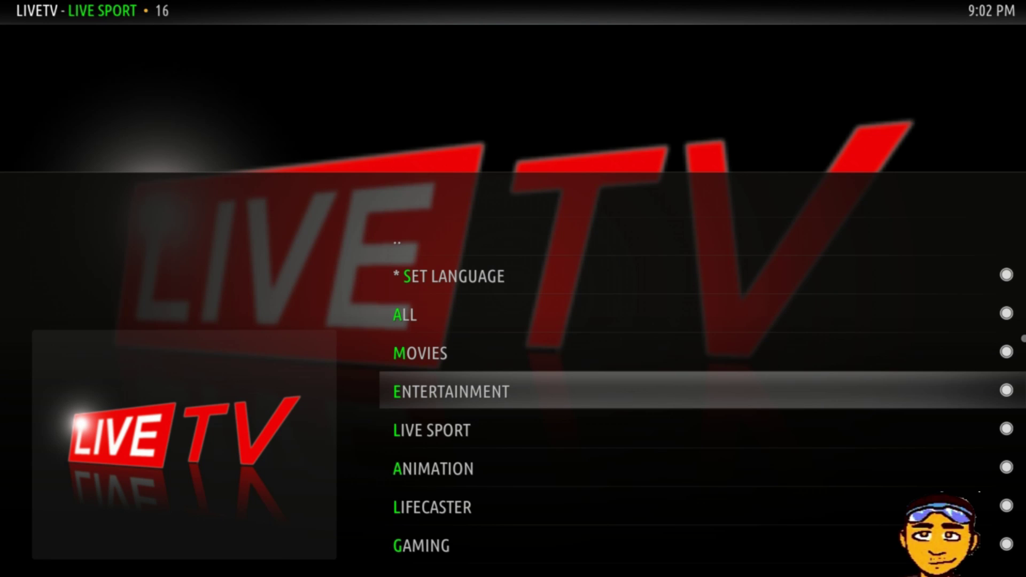
key("Up")
key("Up")
key("Up")
key("Down")
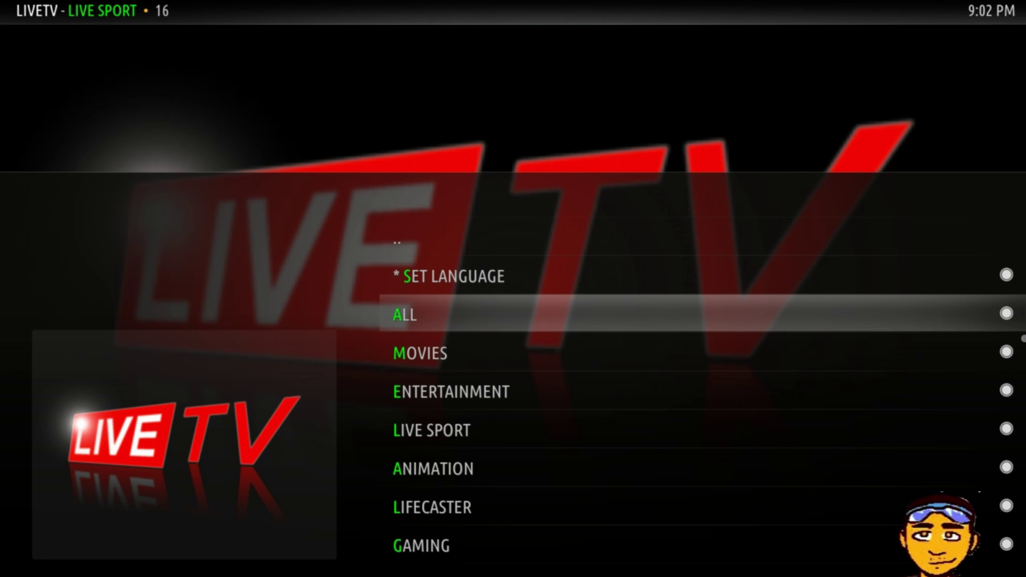
key("Return")
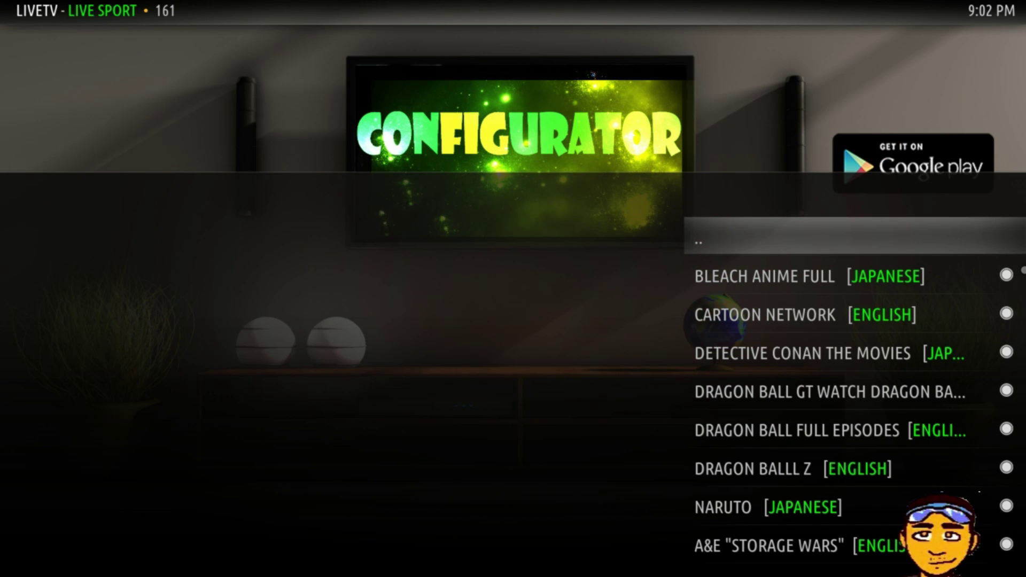
- Scroll past Dragon Ball Z and The Big Bang Theory to play Disney (HD) "Jessie"
key("Down")
key("Down")
key("Down")
key("Down")
key("Down")
key("Down")
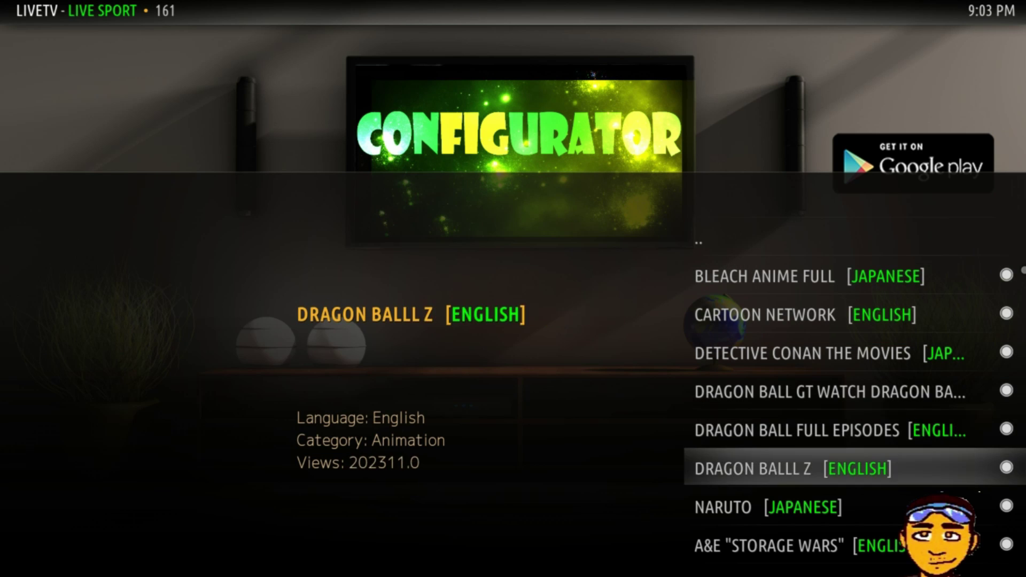
key("Down")
key("Down")
key("Down")
key("Down")
key("Down")
key("Down")
key("Down")
key("Down")
key("Down")
key("Down")
key("Down")
key("Down")
key("Down")
key("Down")
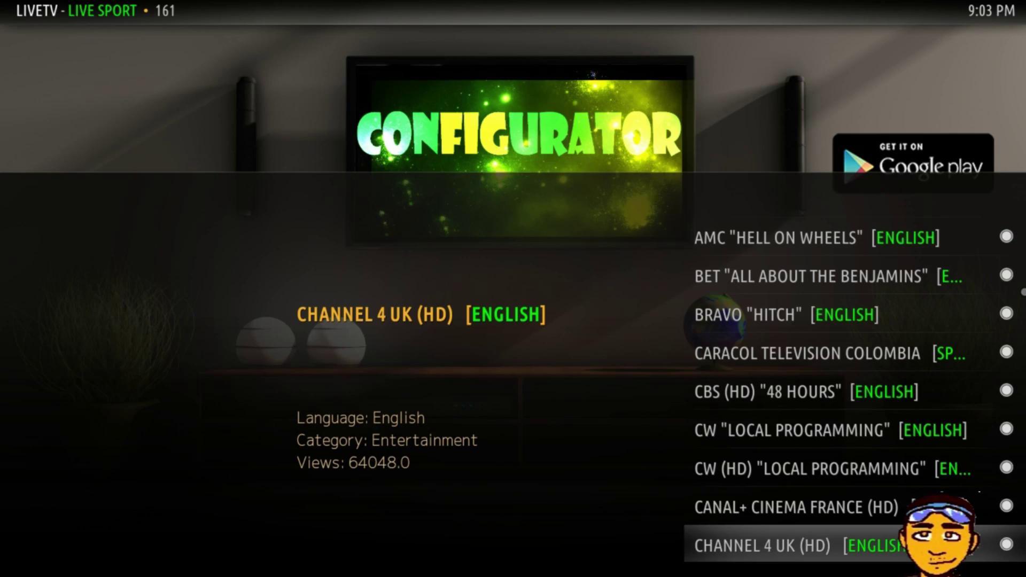
key("Down")
key("Down")
key("Down")
key("Down")
key("Down")
key("Down")
key("Down")
key("Down")
key("Down")
key("Down")
key("Down")
key("Down")
key("Down")
key("Down")
key("Down")
key("Down")
key("Down")
key("Down")
key("Down")
key("Down")
key("Down")
key("Down")
key("Down")
key("Down")
key("Down")
key("Down")
key("Down")
key("Up")
key("Up")
key("Up")
key("Up")
key("Up")
key("Up")
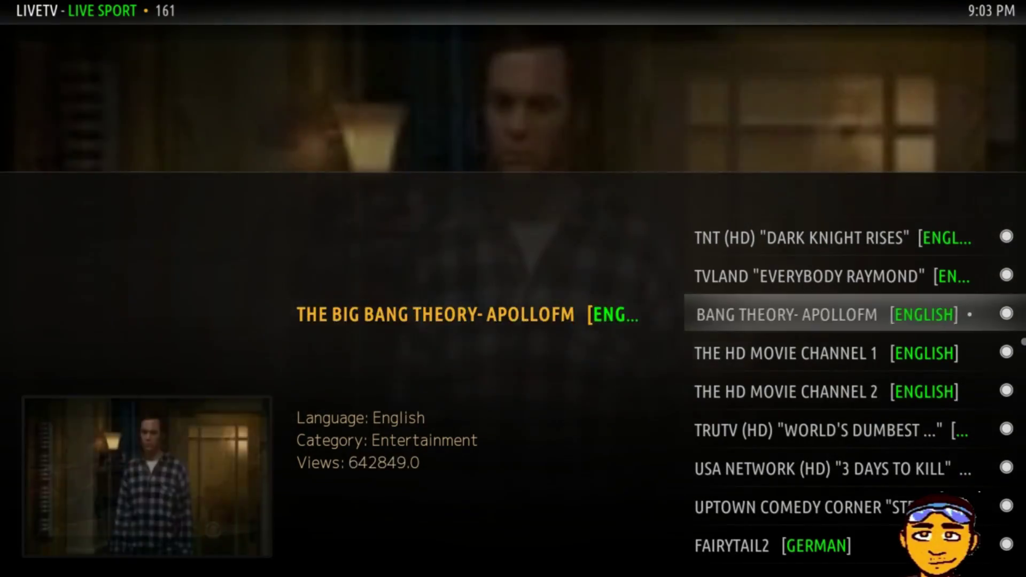
key("Down")
key("Down")
key("Down")
key("Down")
key("Down")
key("Down")
key("Down")
key("Down")
key("Down")
key("Down")
key("Down")
key("Down")
key("Up")
key("Up")
key("Up")
key("Up")
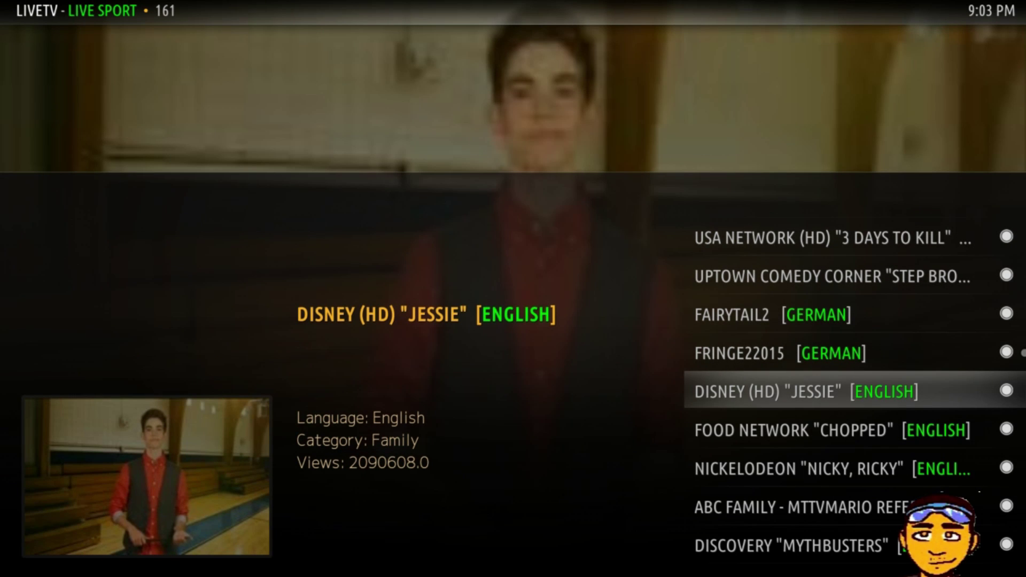
key("Return")
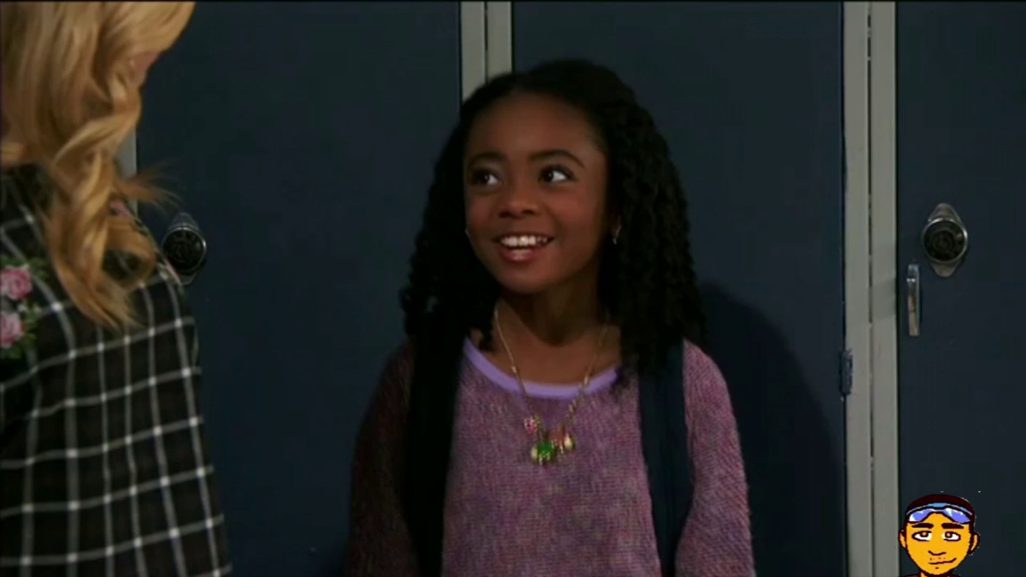
- Stop the Disney "Jessie" stream from the playback controls
key("Return")
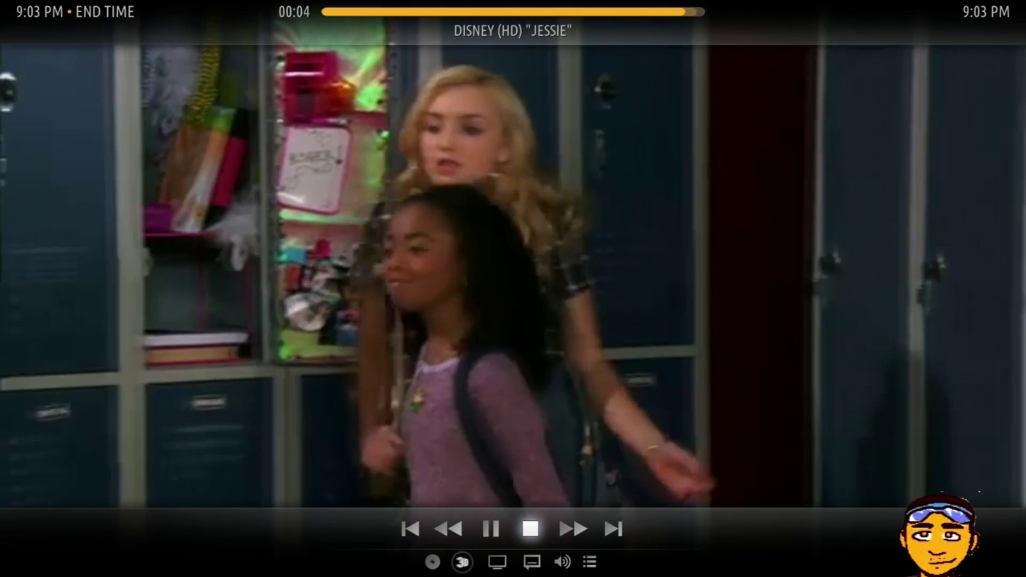
key("Return")
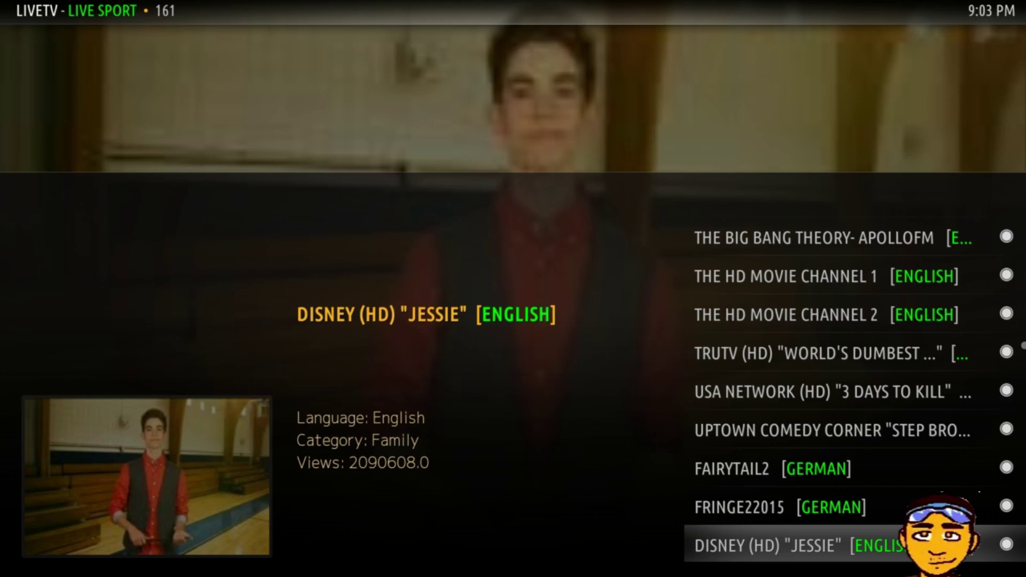
- Move up the channel list to '..' and return to the LiveTV menu
key("Up")
key("Up")
key("Up")
key("Up")
key("Up")
key("Up")
key("Up")
key("Up")
key("Up")
key("Up")
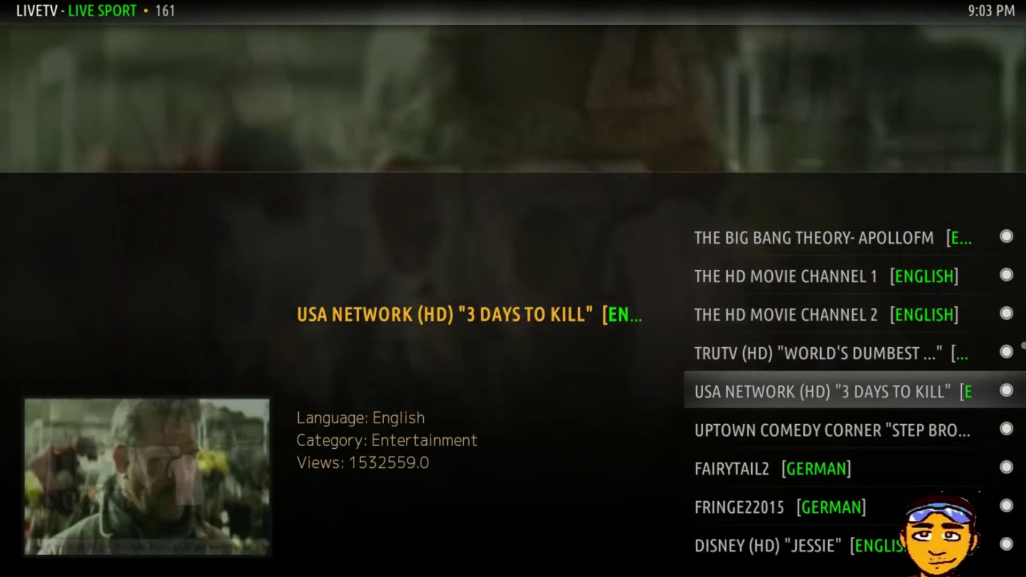
key("Up")
key("Up")
key("Up")
key("Up")
key("Up")
key("Up")
key("Up")
key("Up")
key("Up")
key("Up")
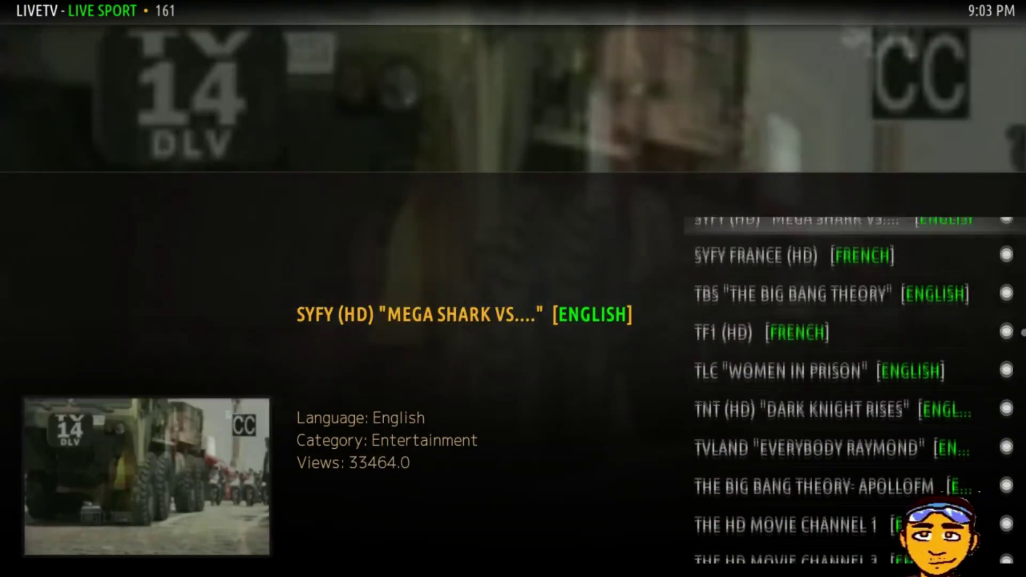
key("Up")
key("Up")
key("Up")
key("Up")
key("Up")
key("Up")
key("Up")
key("Up")
key("Up")
key("Up")
key("Up")
key("Up")
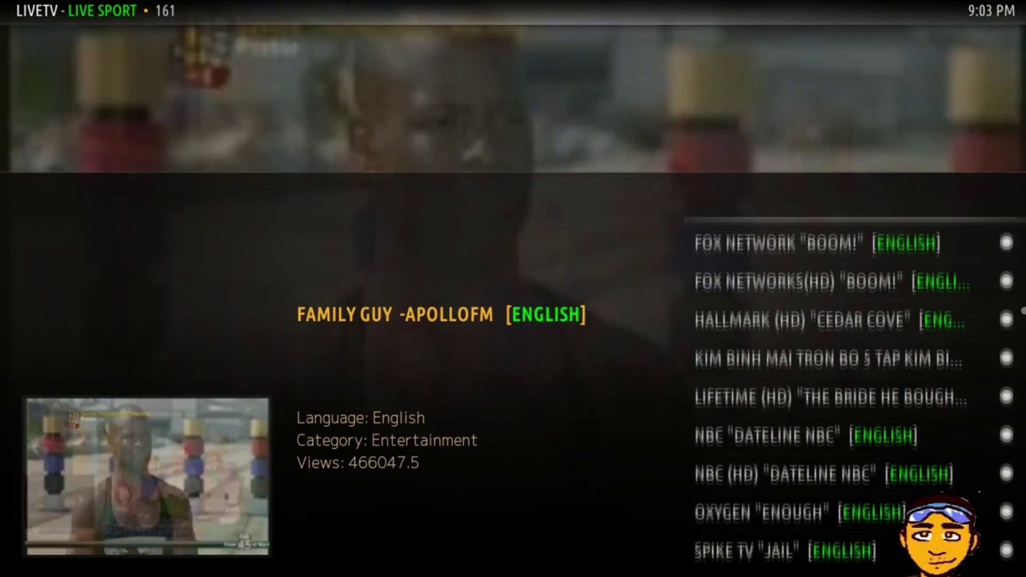
key("Up")
key("Up")
key("Up")
key("Up")
key("Up")
key("Up")
key("Up")
key("Up")
key("Up")
key("Up")
key("Up")
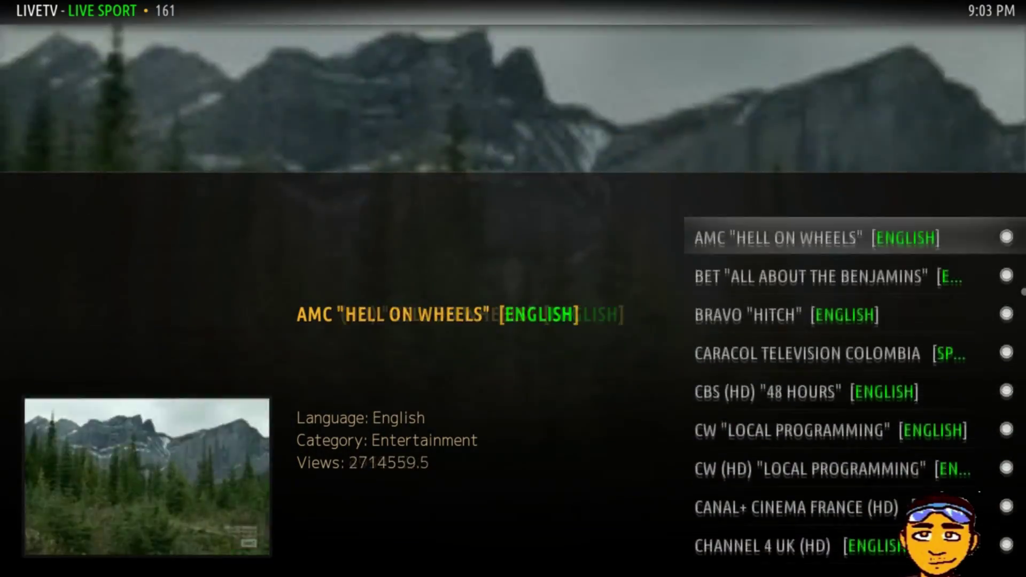
key("Up")
key("Up")
key("Up")
key("Up")
key("Up")
key("Up")
key("Up")
key("Up")
key("Up")
key("Up")
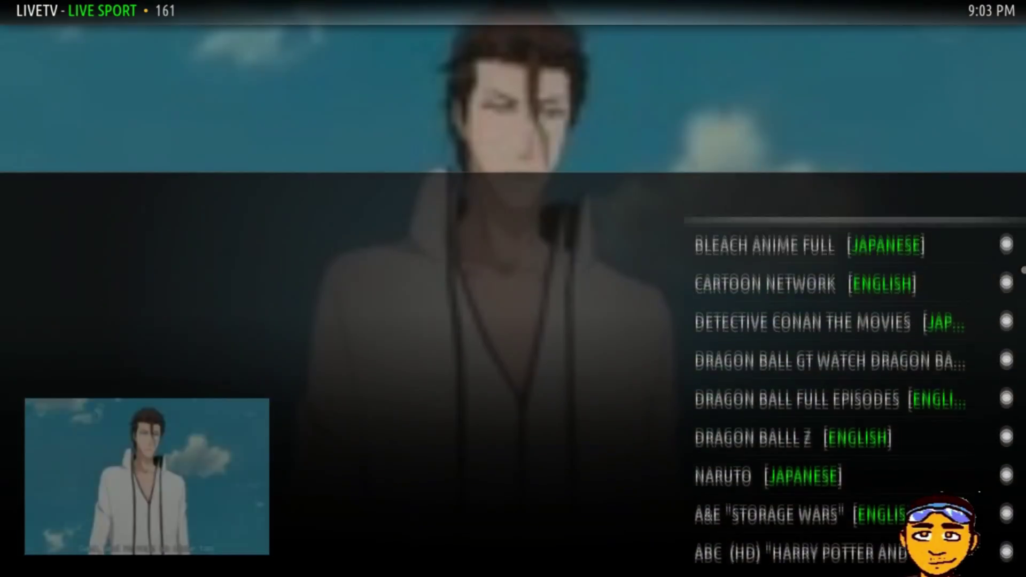
key("Down")
key("Down")
key("Down")
key("Up")
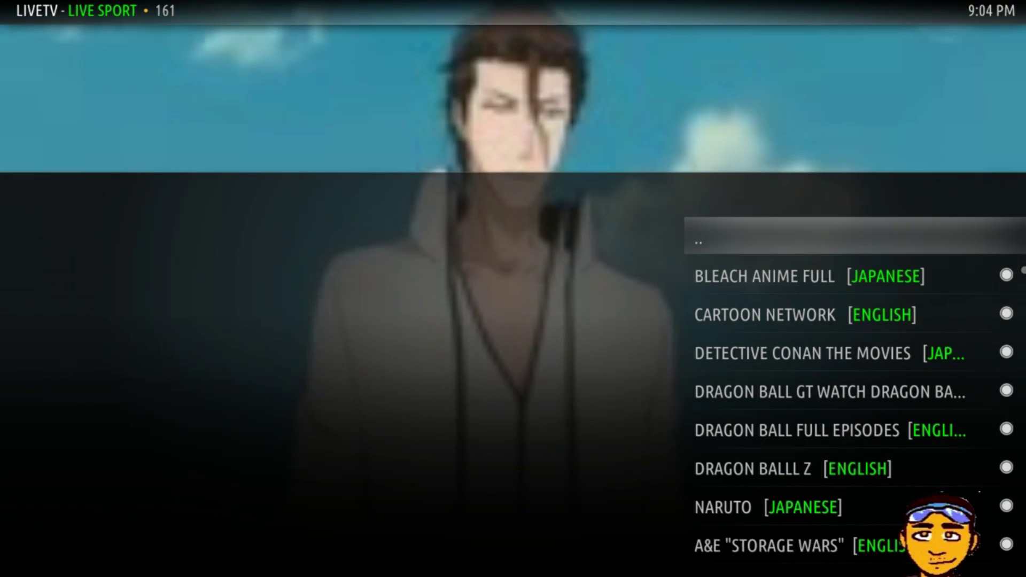
key("Return")
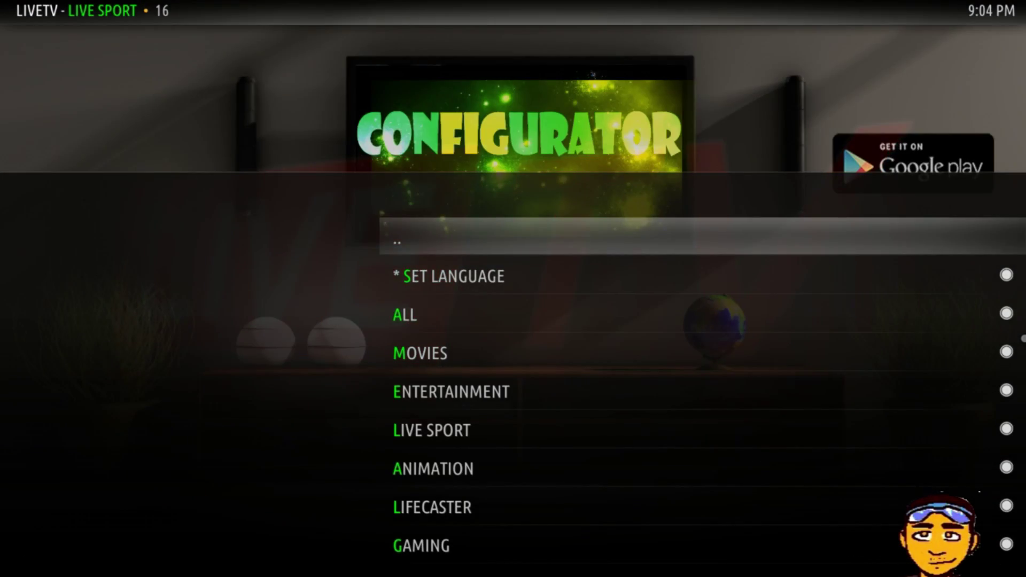
- Exit the LiveTV add-on and Video Add-ons to the home menu, highlighting TV 2
key("Up")
key("Down")
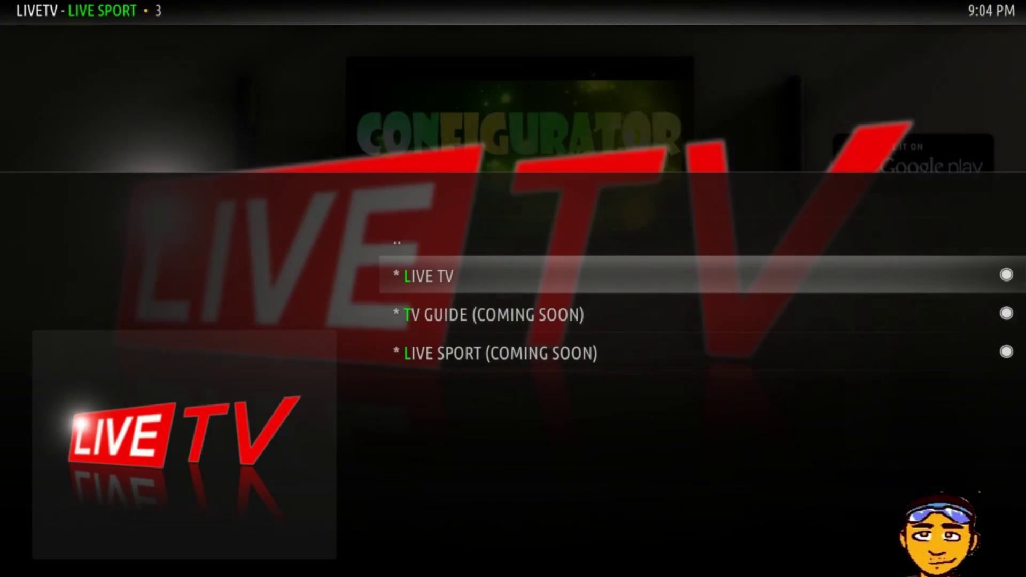
key("Up")
key("Return")
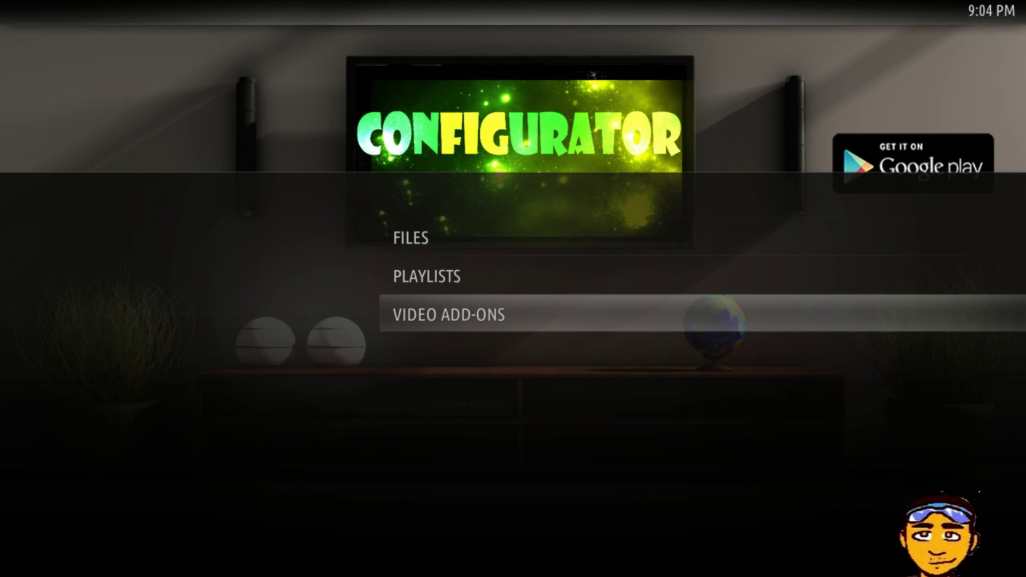
key("Escape")
key("Down")
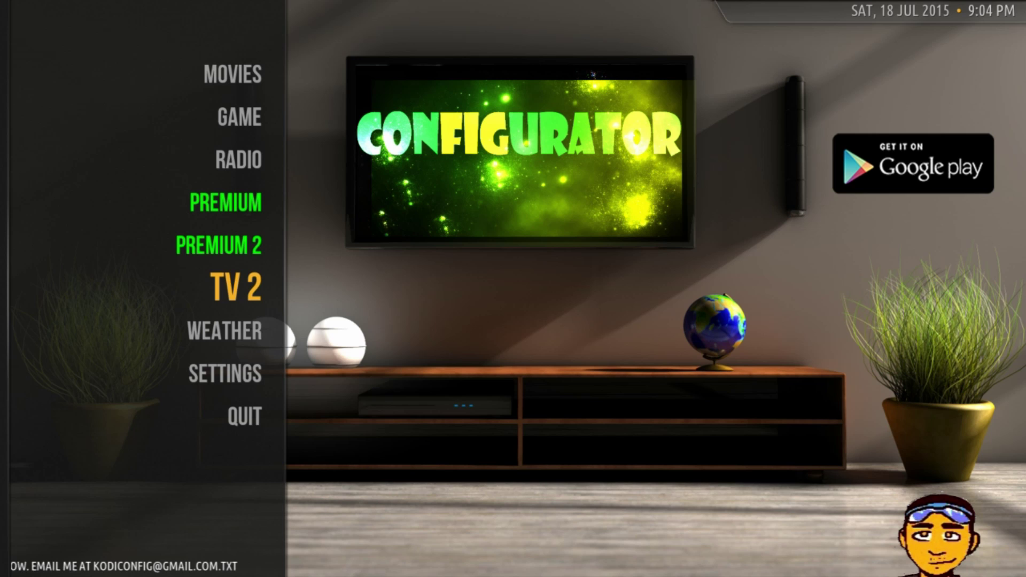